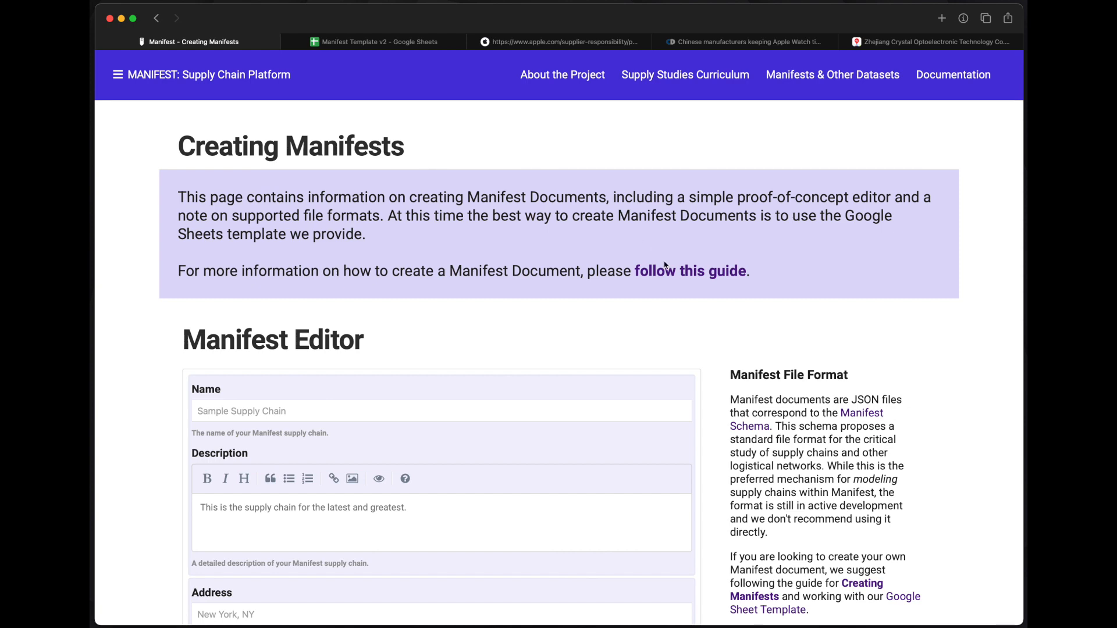
Step: Open the guide to creating manifests, go to its Google Sheets instructions, and view the Manifest Template v2 spreadsheet
click(675, 273)
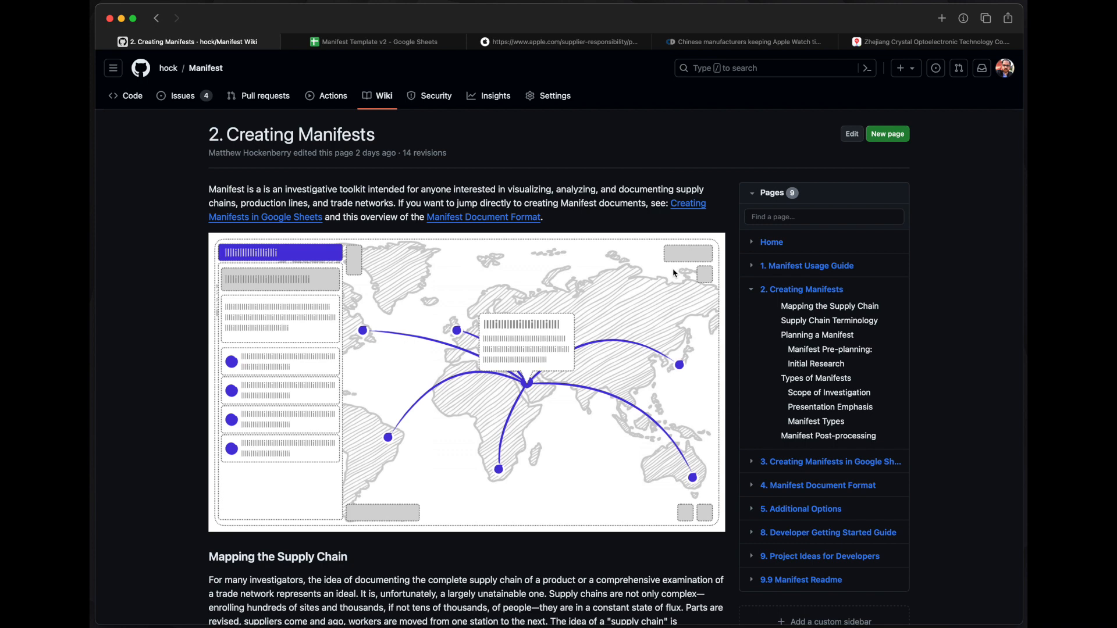
click(690, 213)
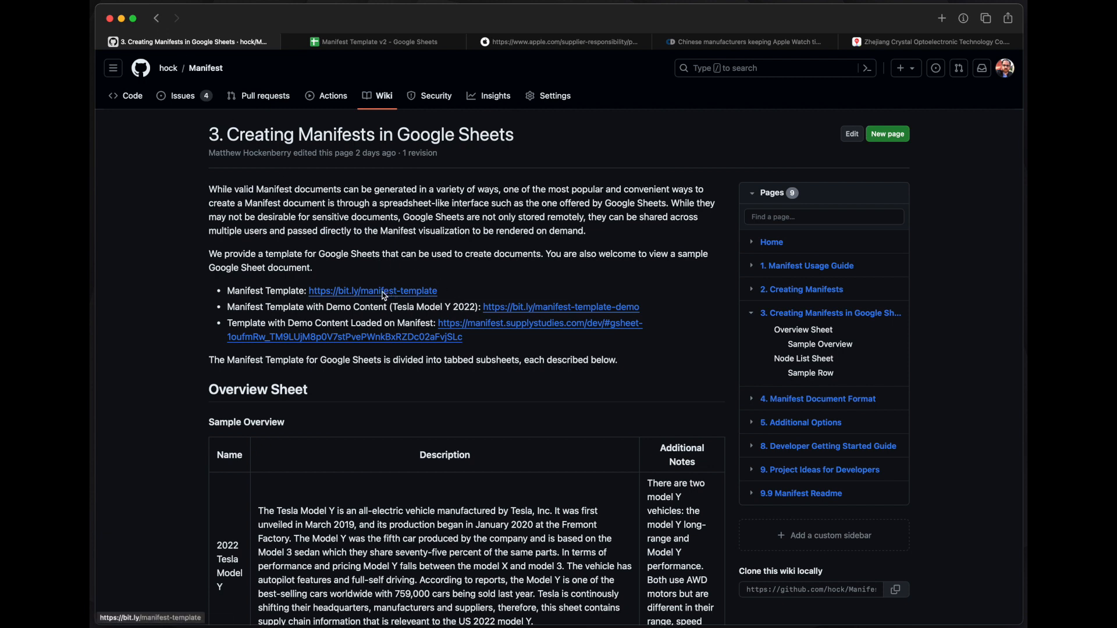
click(385, 48)
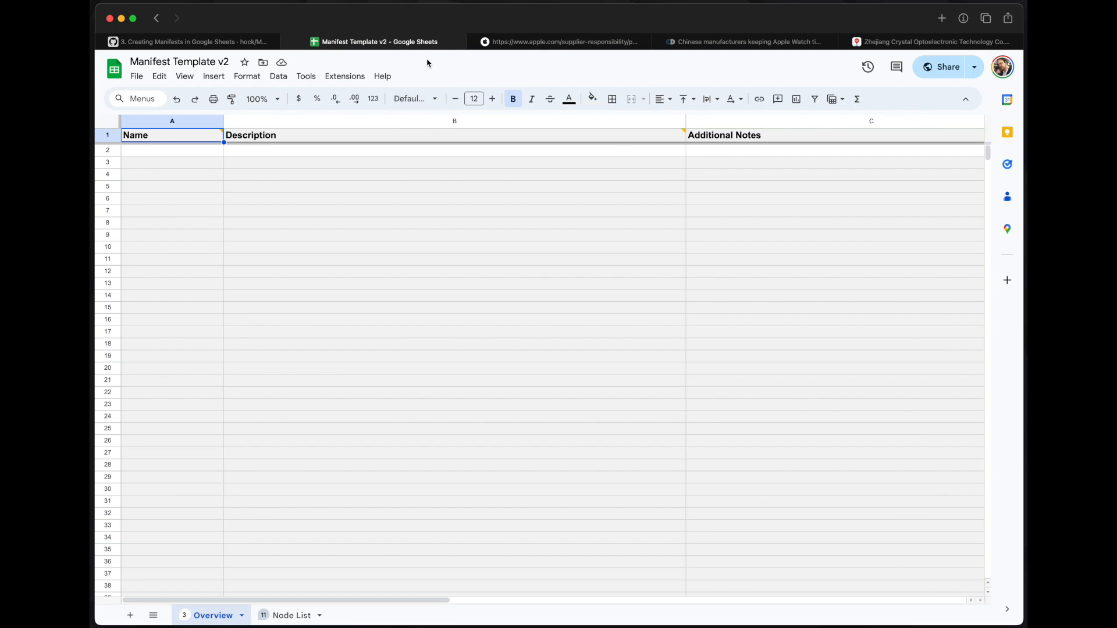
Step: Go back from the Google Sheets guide to the Manifest platform's map page
click(256, 45)
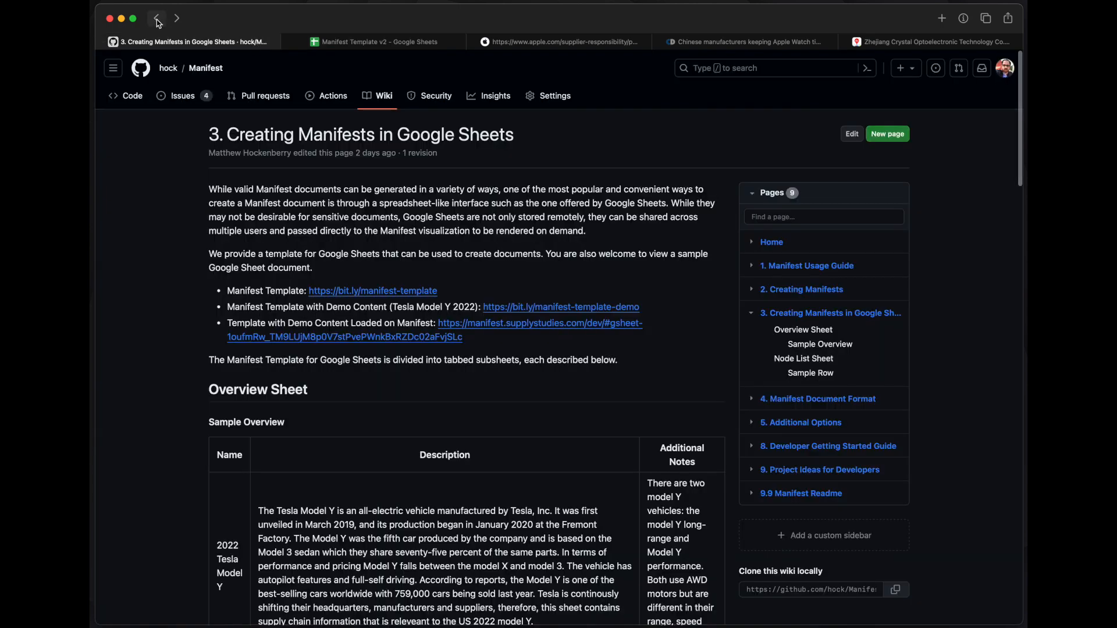
click(157, 19)
click(158, 19)
click(157, 19)
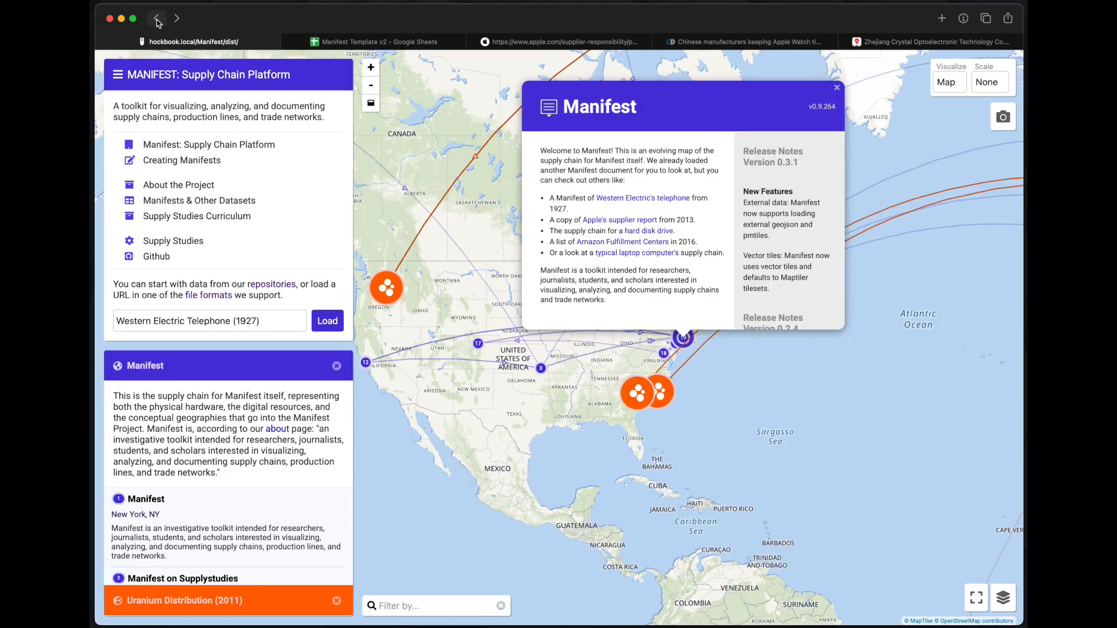
Step: Make a copy of the Manifest Template v2 spreadsheet named "Apple Watch" and close the original template
click(345, 43)
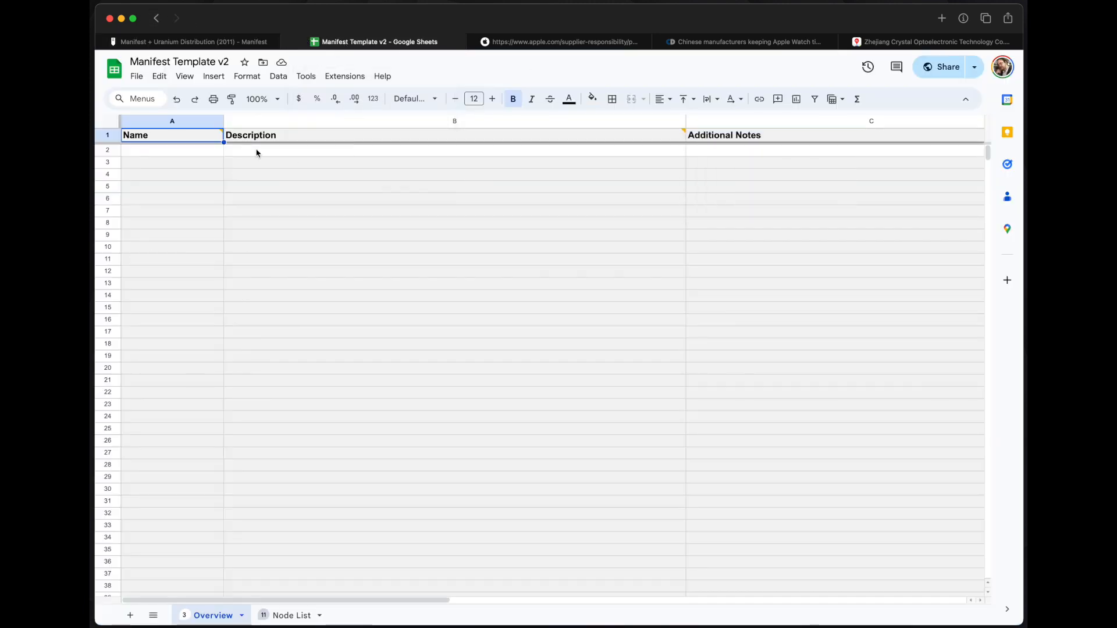
click(137, 76)
click(161, 152)
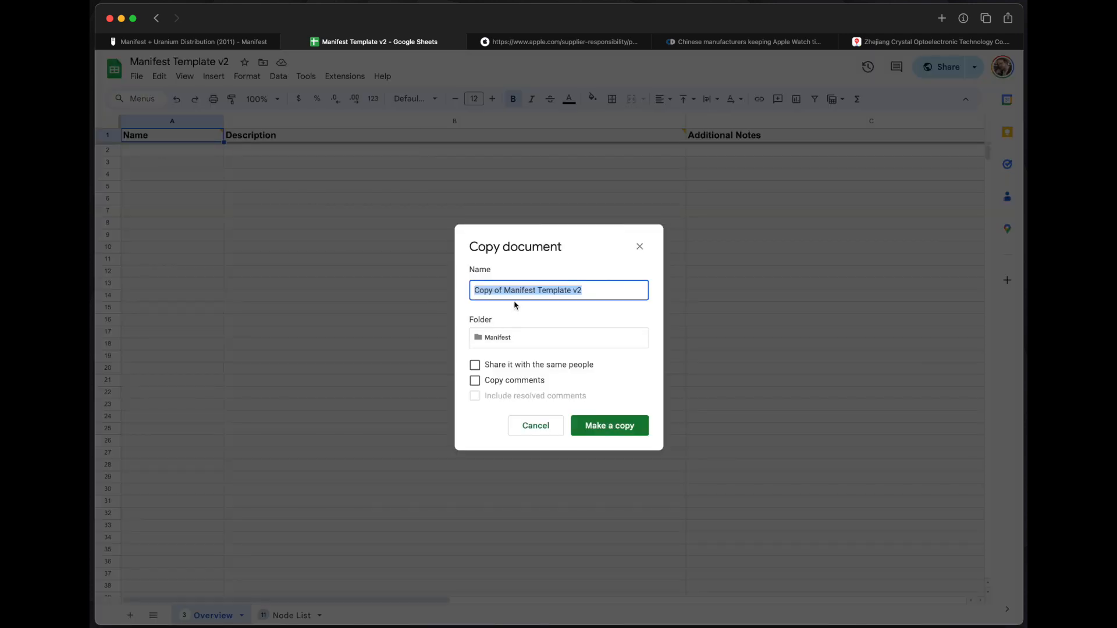
text(Apple Wat)
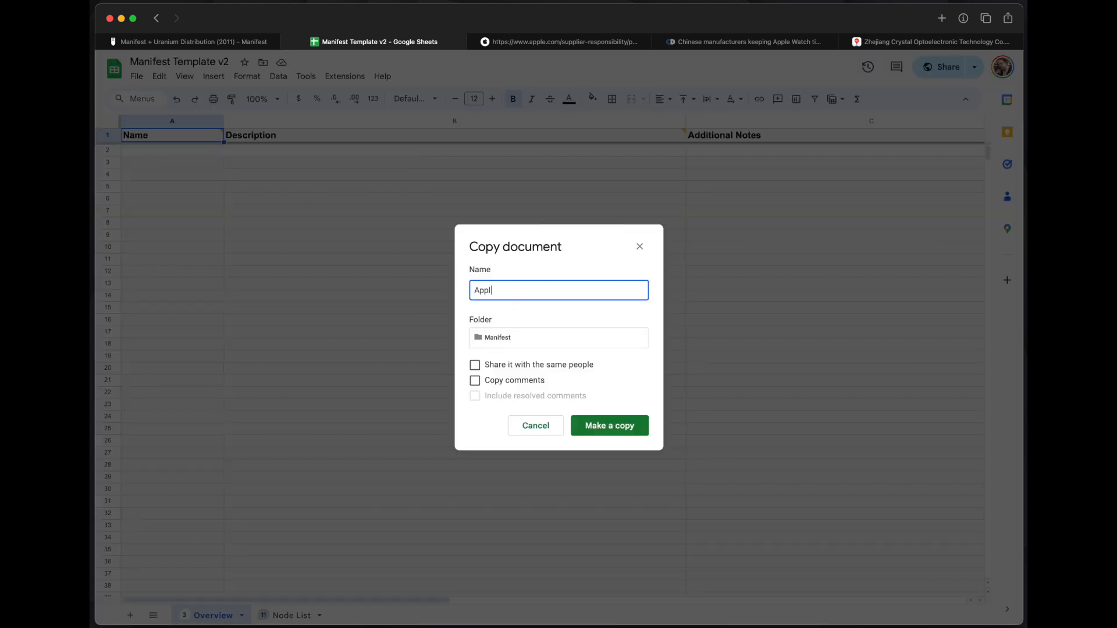
text(ch)
click(623, 429)
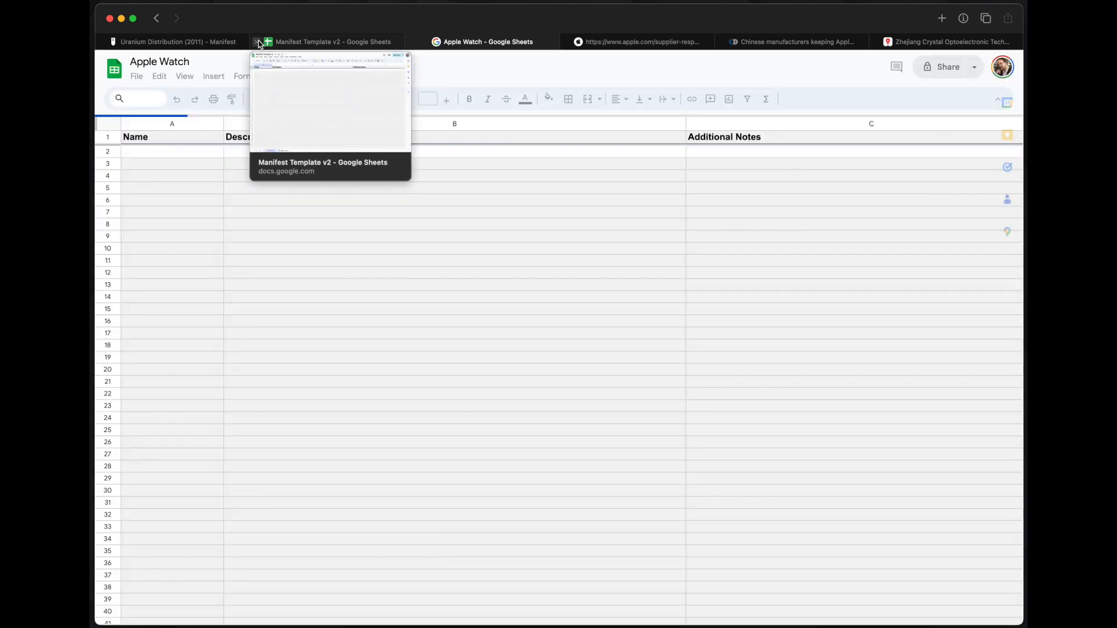
click(256, 42)
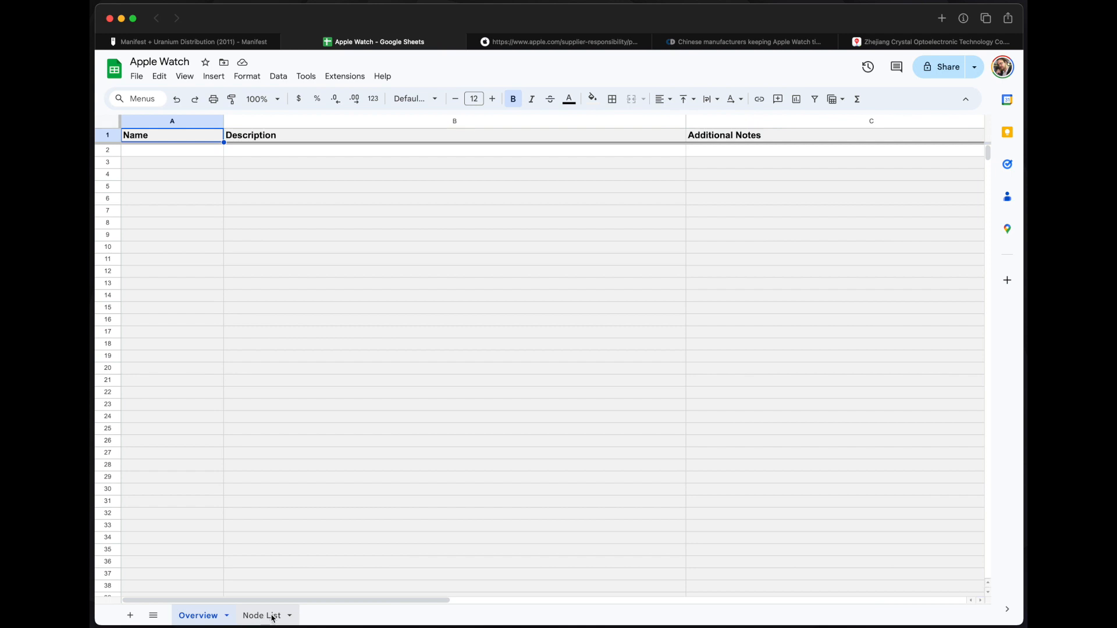
Step: In the Overview sheet, enter the name "Apple Watch Supply Chain" and the description "This is a test Manifest document."
click(157, 151)
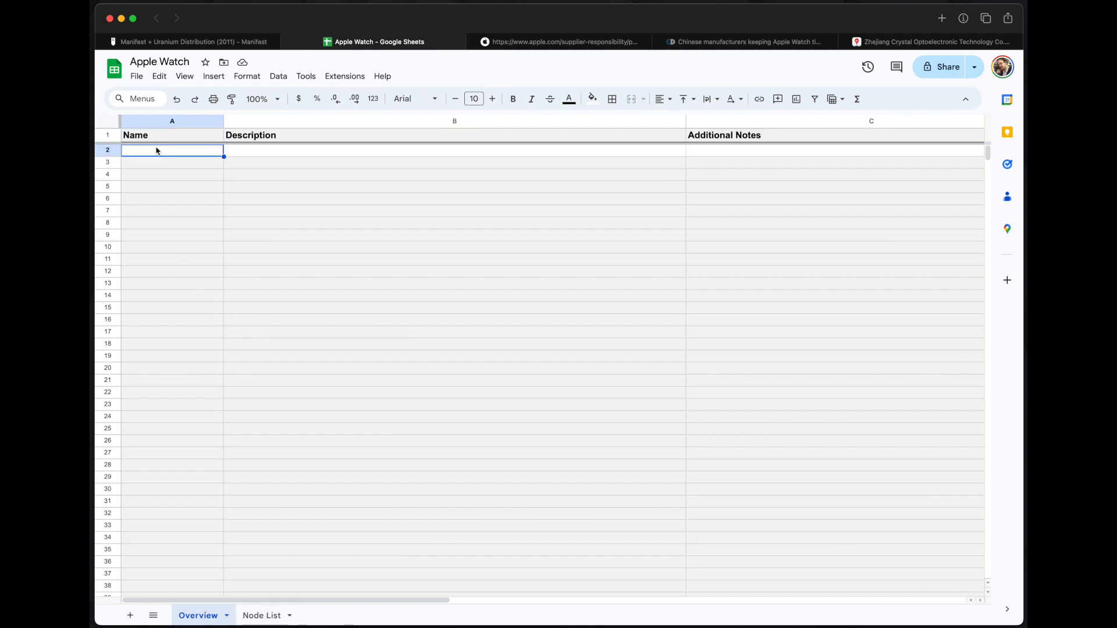
text(Appl)
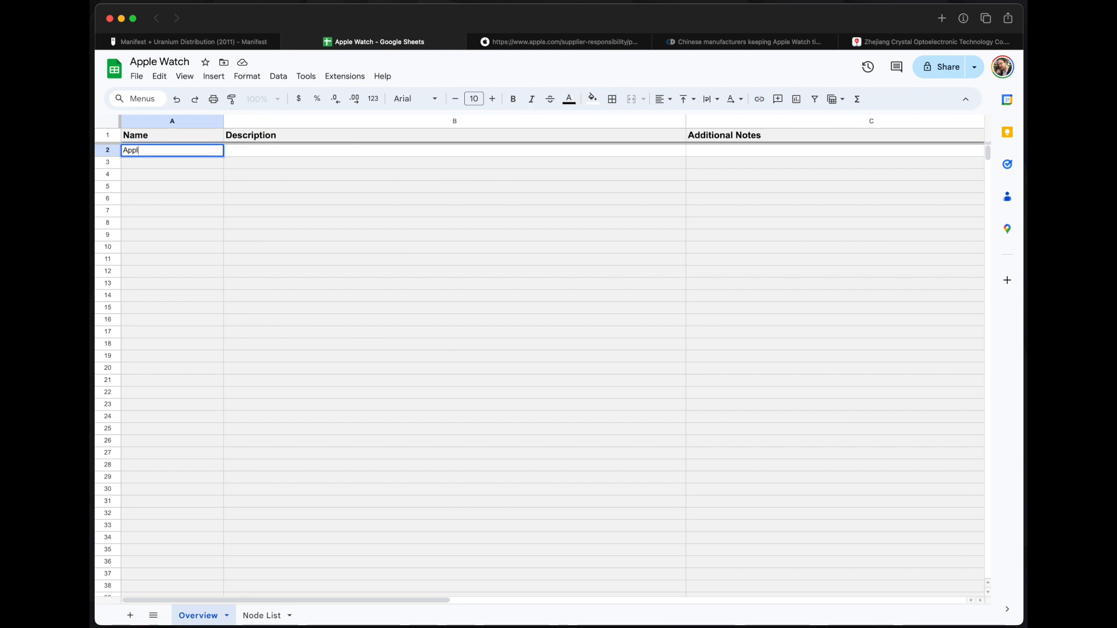
text(e Watch Supply Chain)
key(Tab)
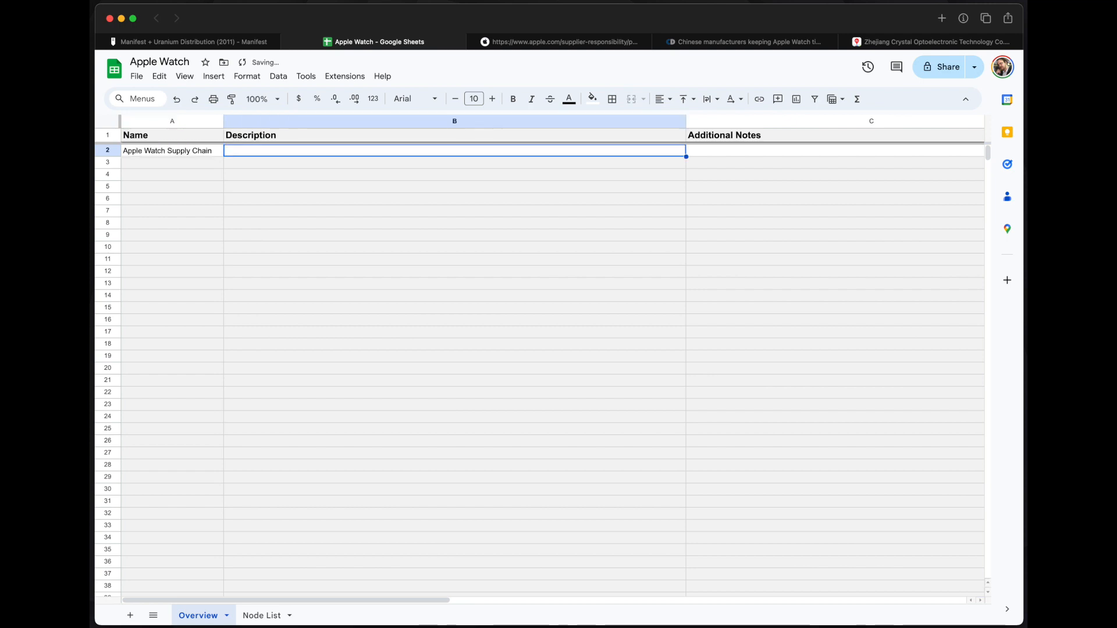
text(This is a test)
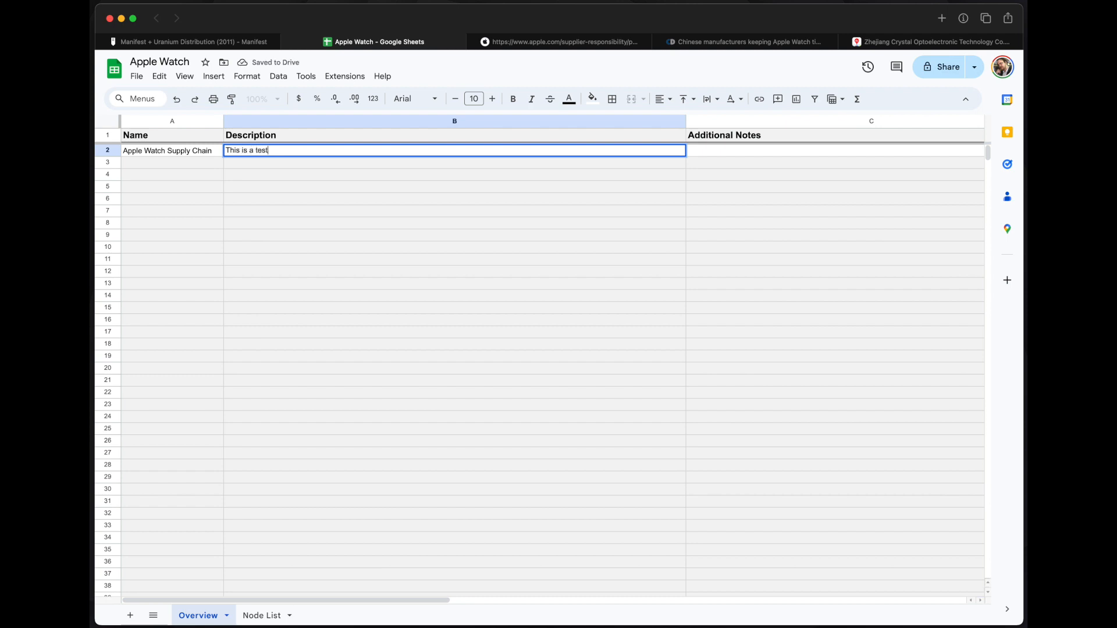
text( Manifest document.)
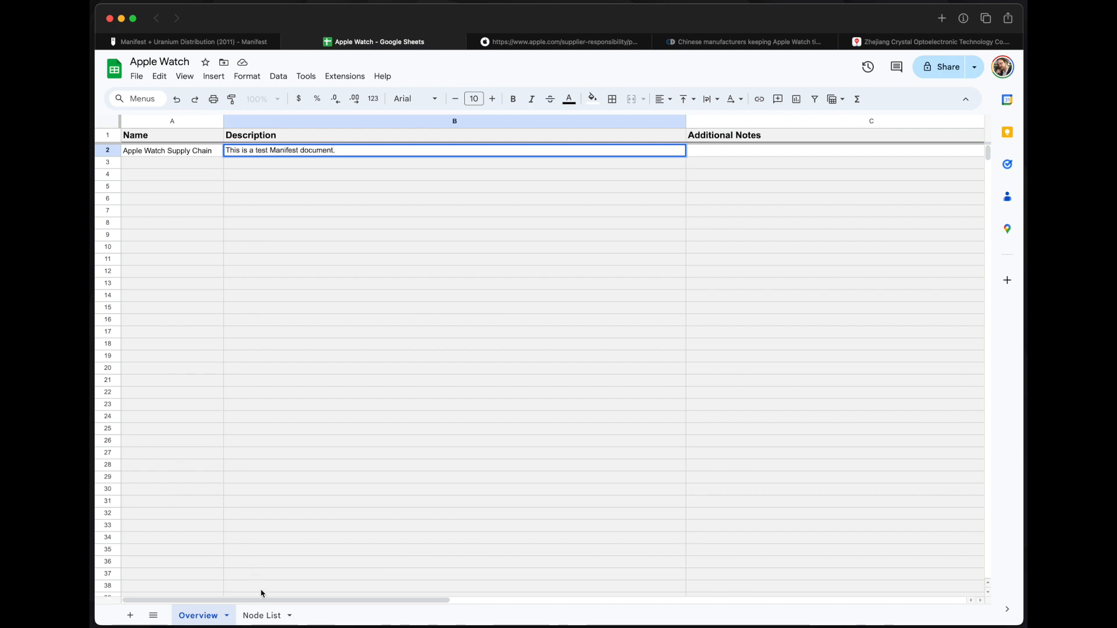
Step: In the Node List sheet, fill the first node's Name with "Crystal-Optech Co., Ltd." copied from Apple's supplier list
click(261, 616)
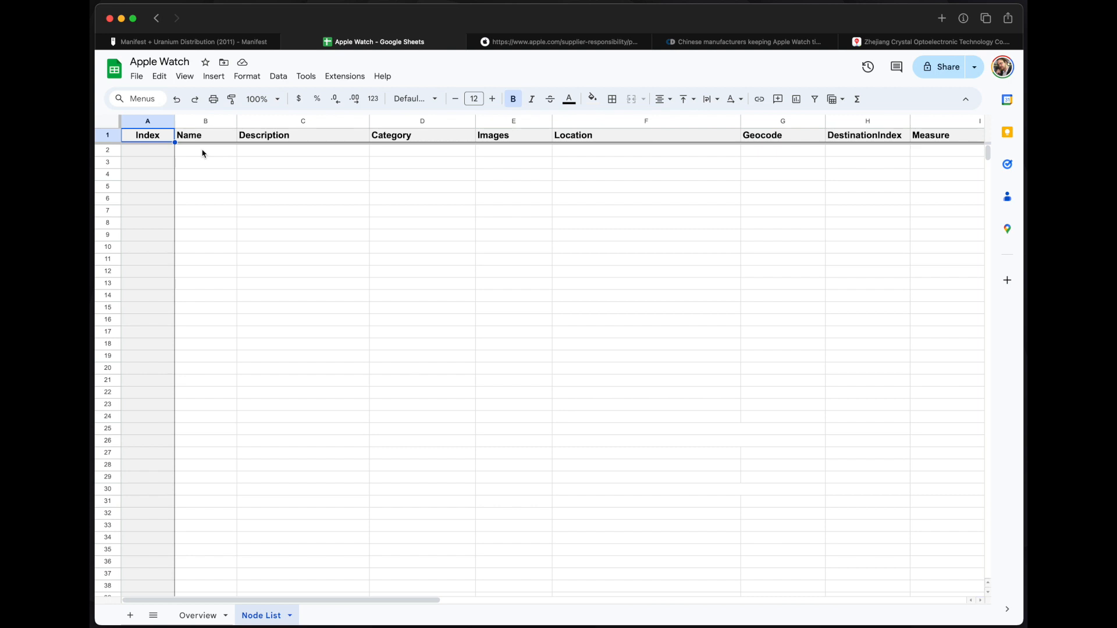
click(575, 45)
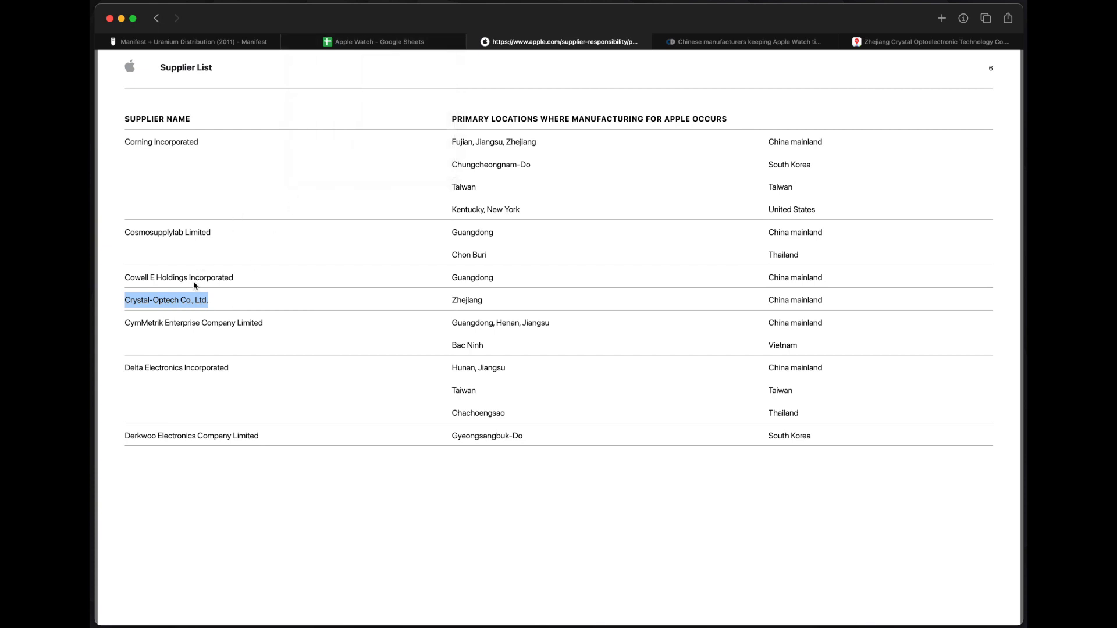
triple_click(183, 306)
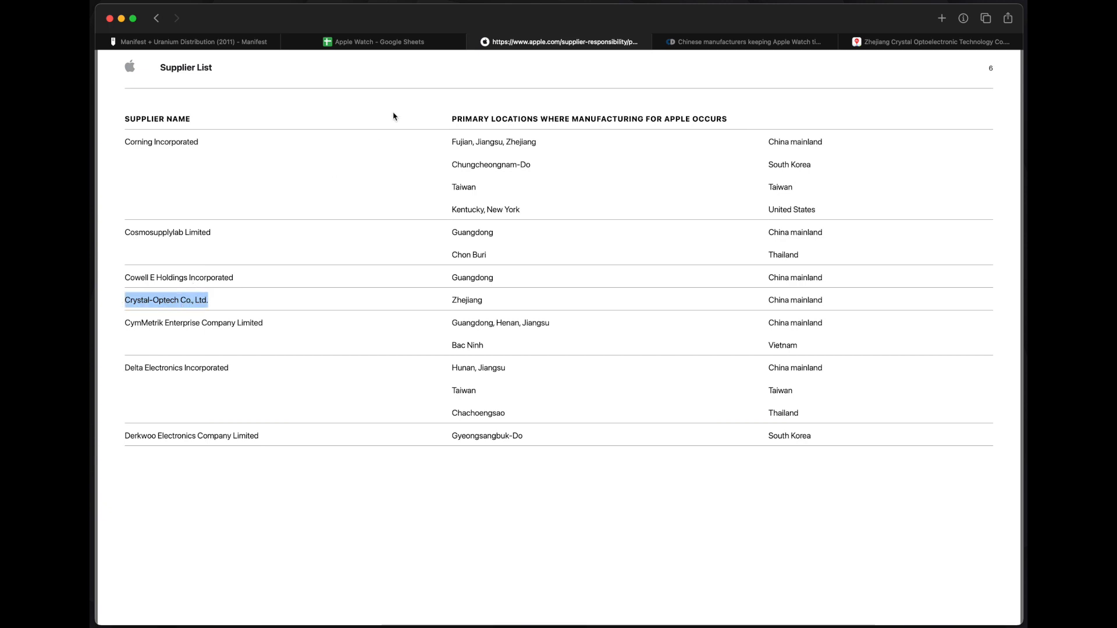
click(391, 42)
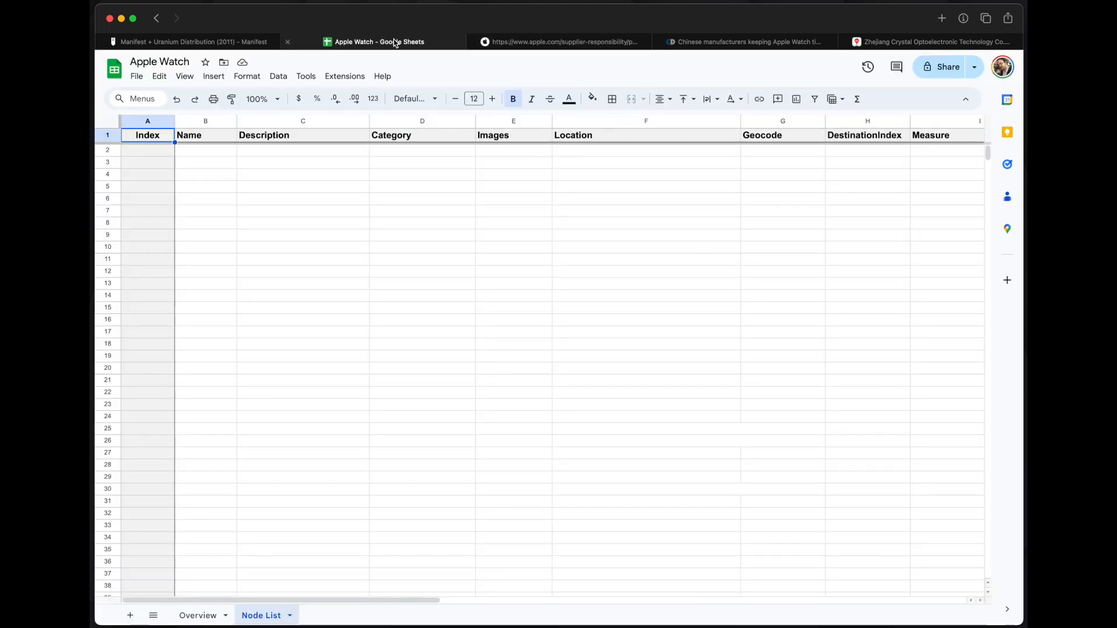
click(207, 153)
key(cmd+v)
Step: Give the Crystal-Optech node the description "This is the supplier responsible for sapphire crystal glass." and the category "#supplier"
click(290, 153)
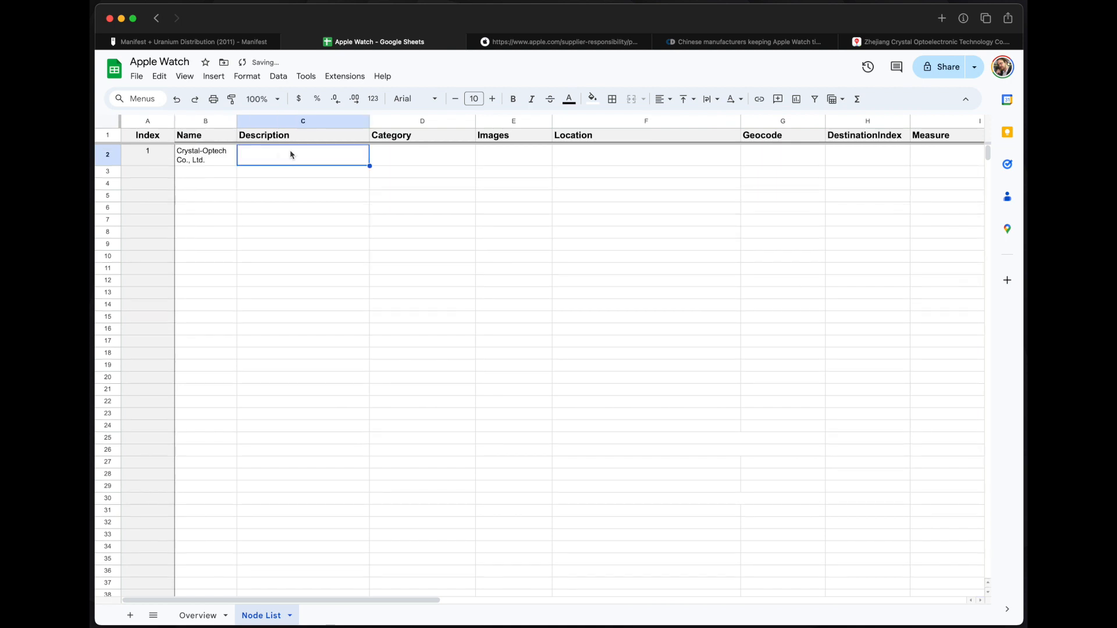
text(This is the supplier responsible for sapphire crystal c)
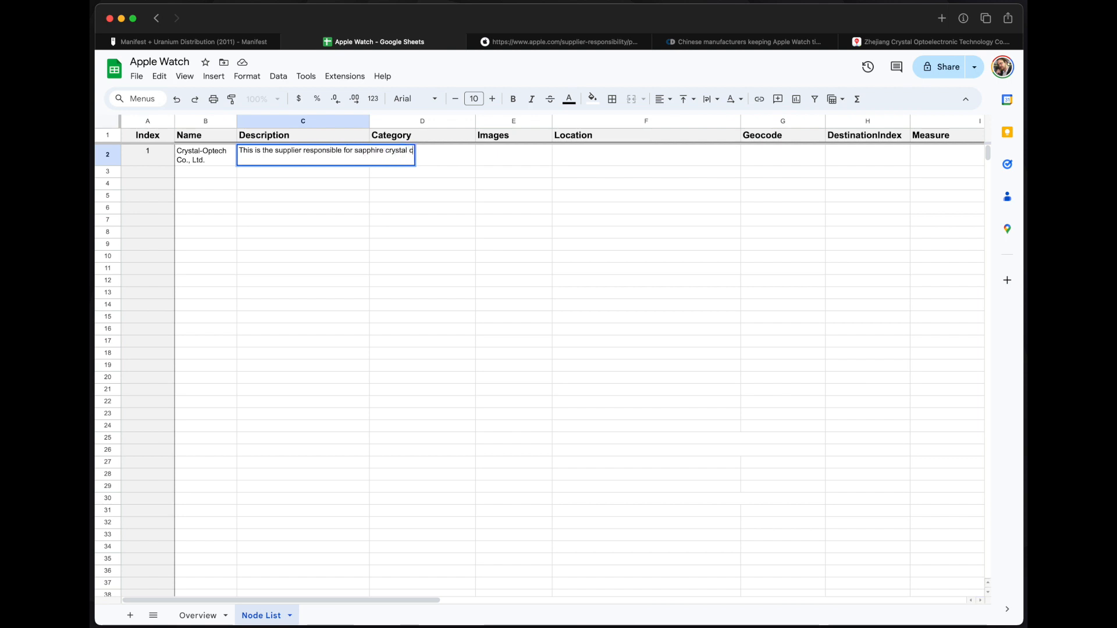
key(BackSpace)
text(glass.)
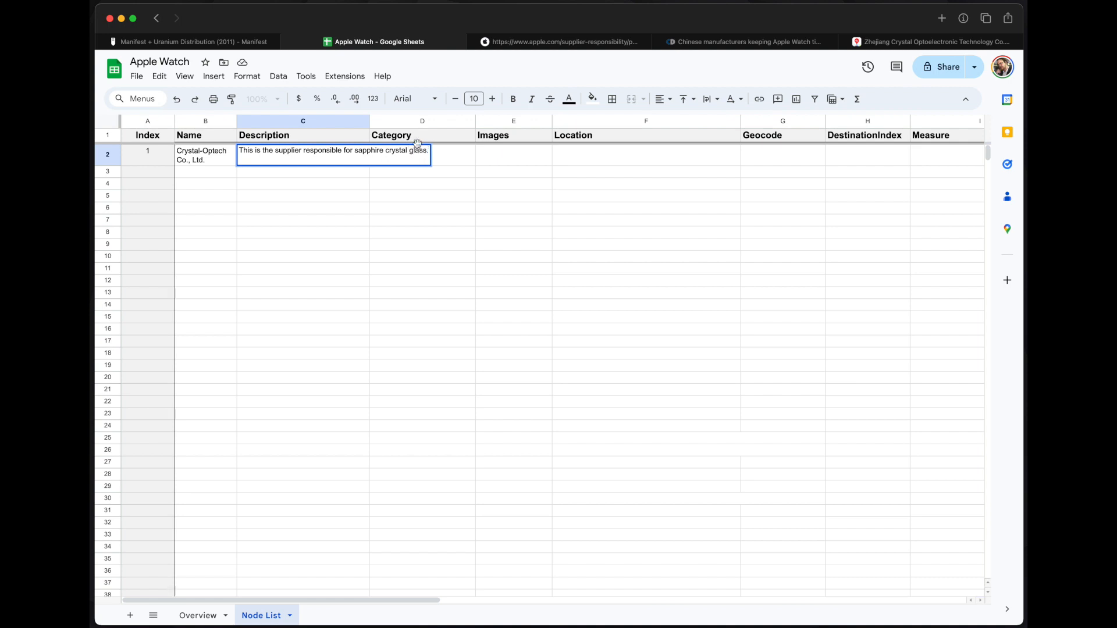
click(458, 158)
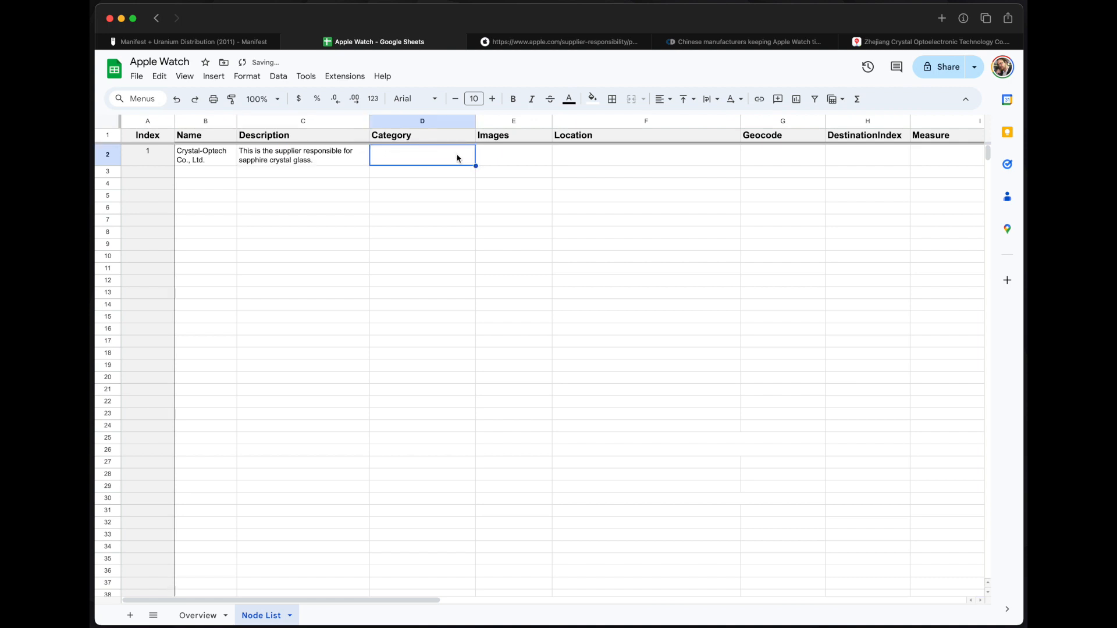
text(#supplier)
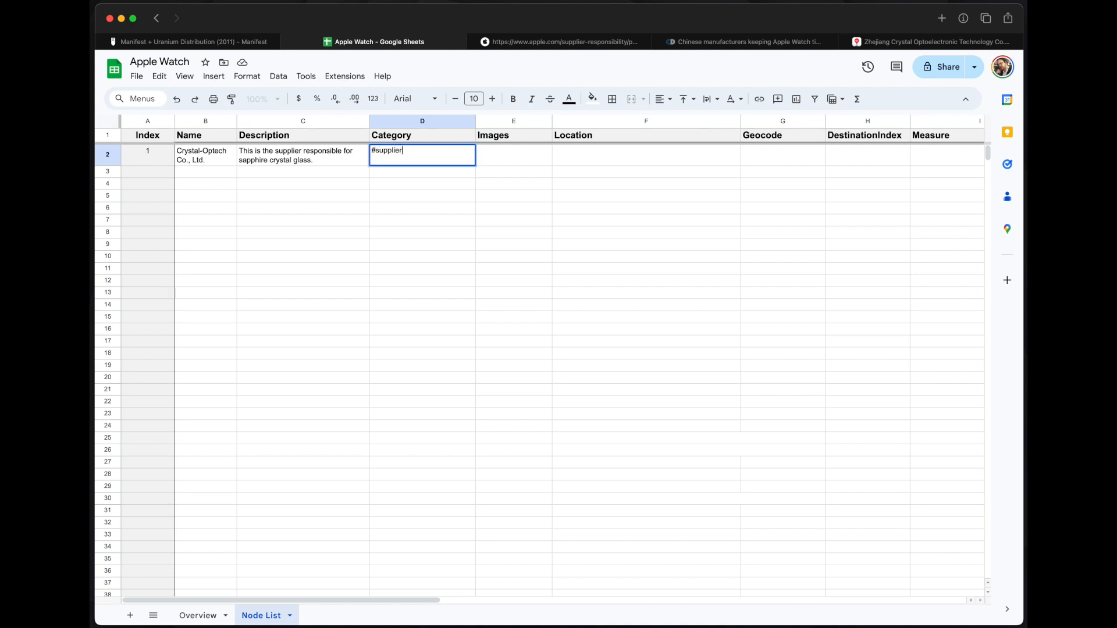
Step: Copy the address of the expo stand image in the China Daily article into the Crystal-Optech node's Images cell
click(521, 161)
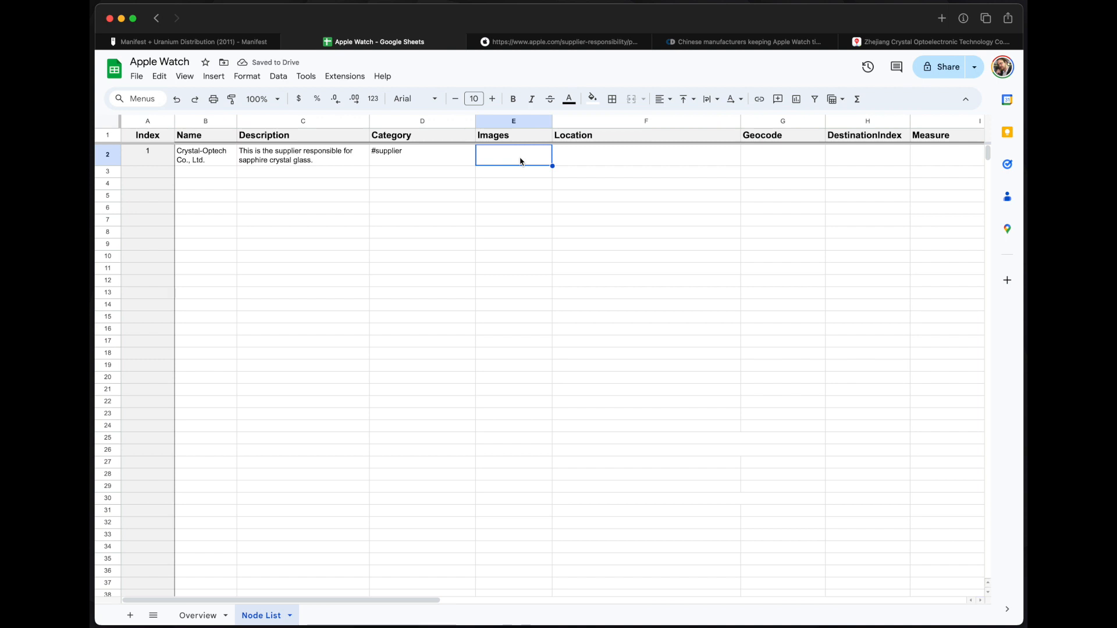
click(707, 43)
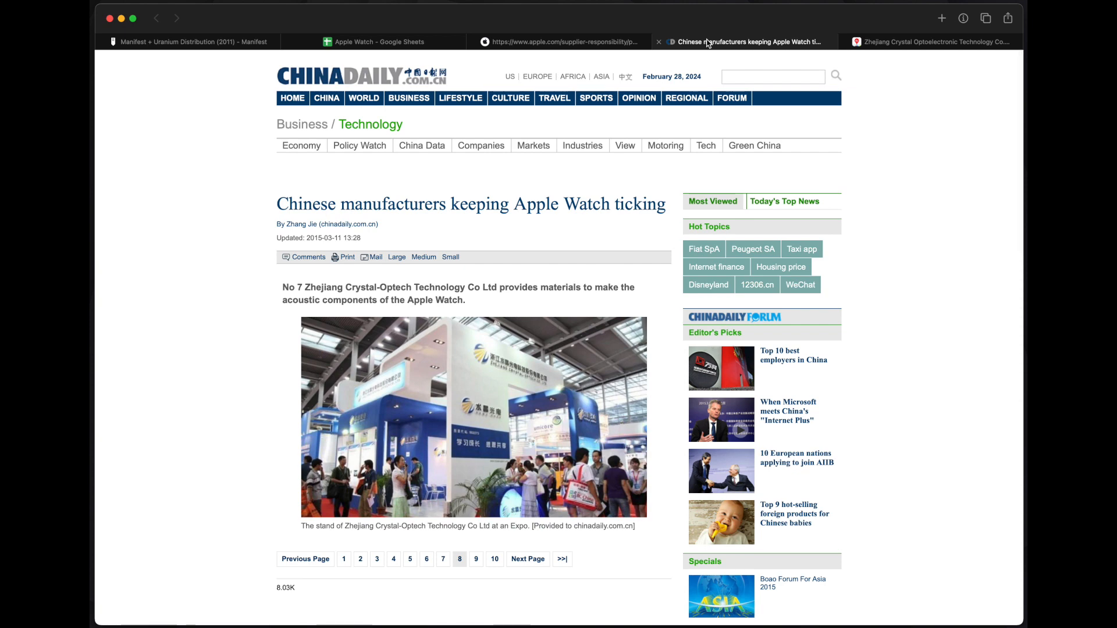
right_click(519, 398)
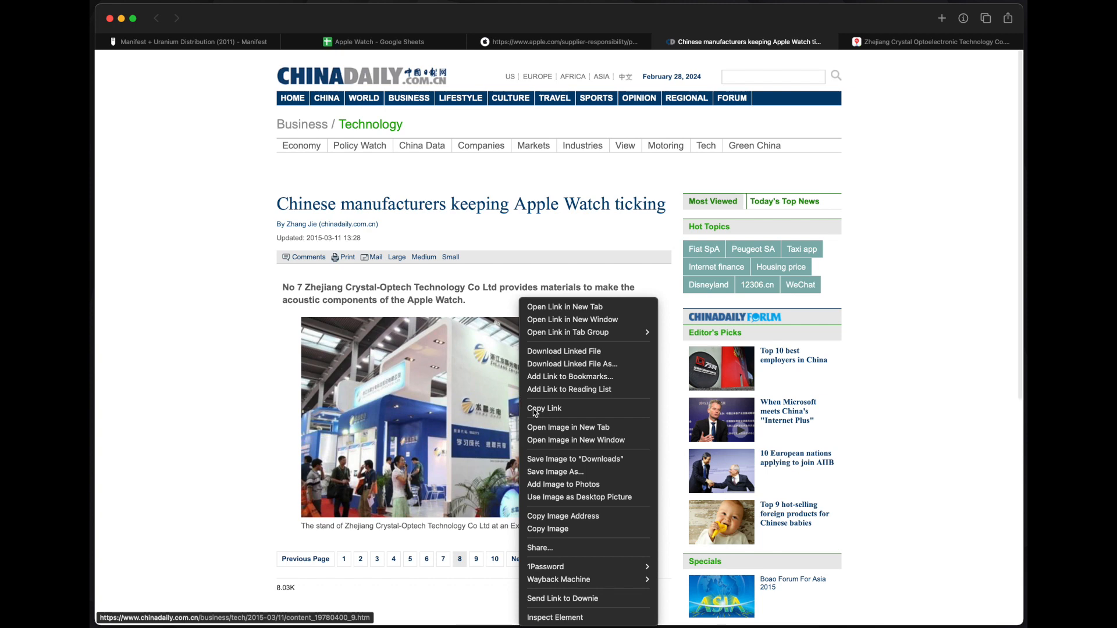
scroll(556, 457, down, 1)
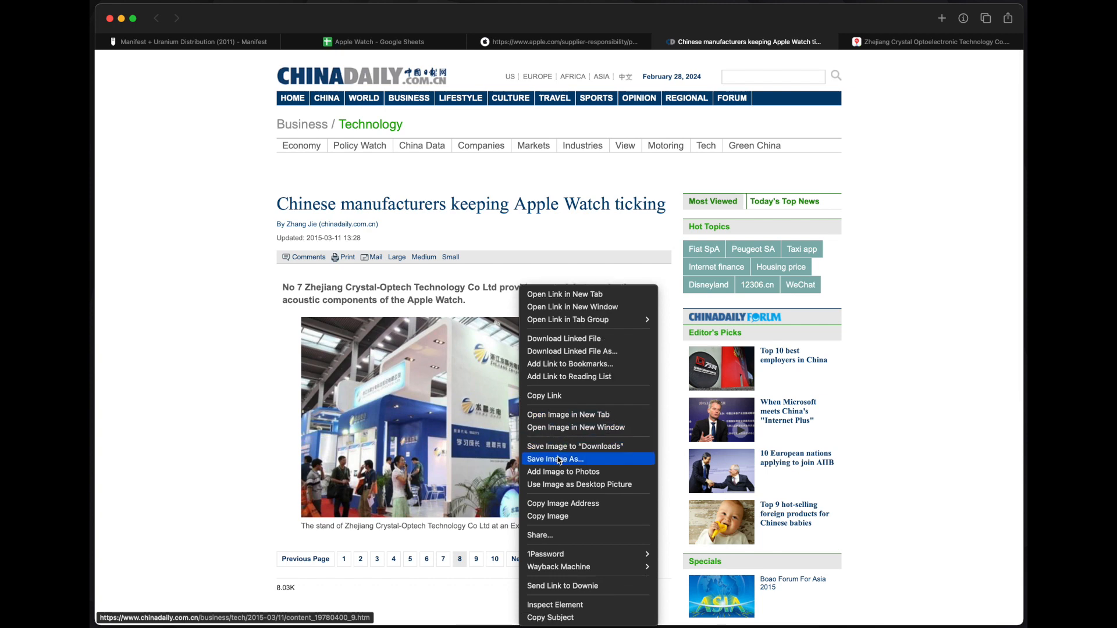
click(560, 504)
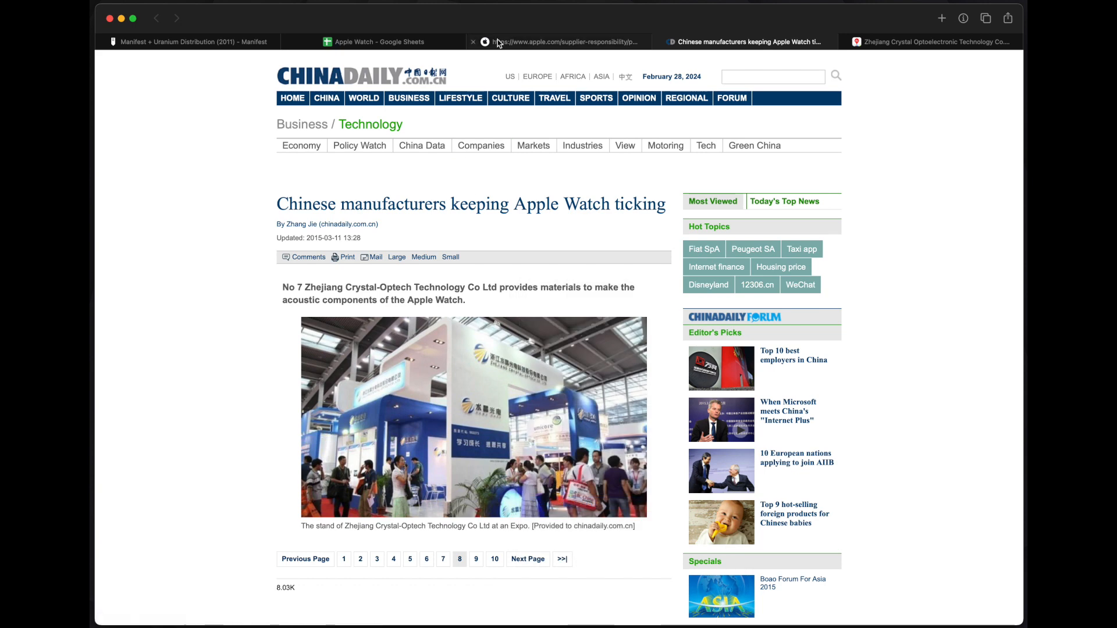
click(429, 42)
click(498, 153)
text(https://www.chinadaily.com.cn/business/tech/img/attachement/jpg/site1/20150311/001aa018f8021669fdeb0e.jpg)
key(Return)
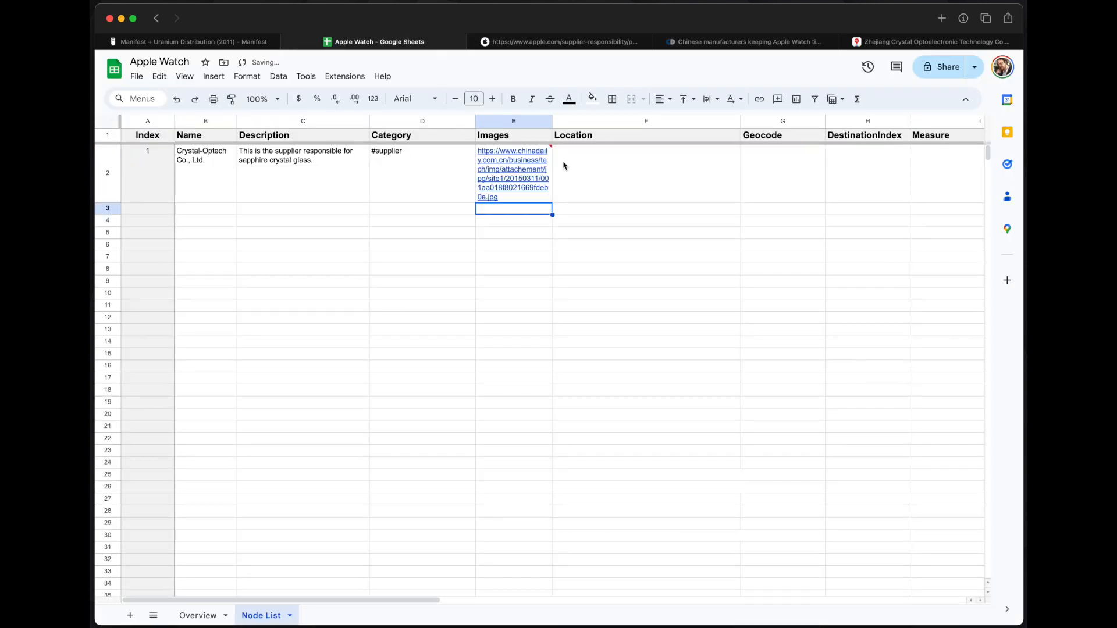
Step: Copy the company's street address from its Baidu Map entry into the Crystal-Optech node's Location cell
click(579, 161)
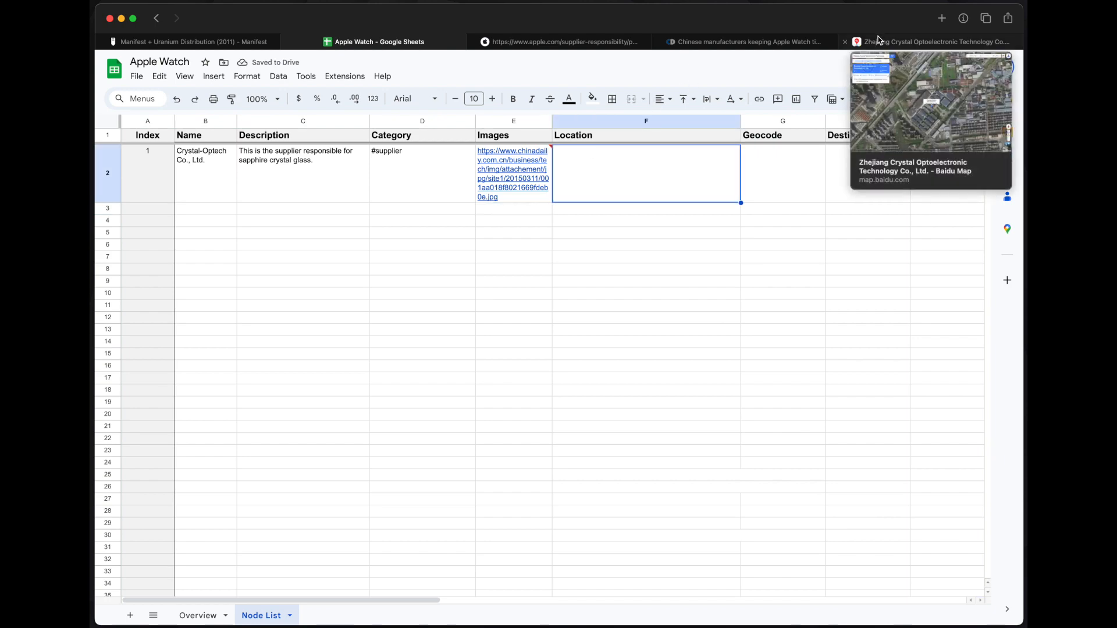
click(880, 40)
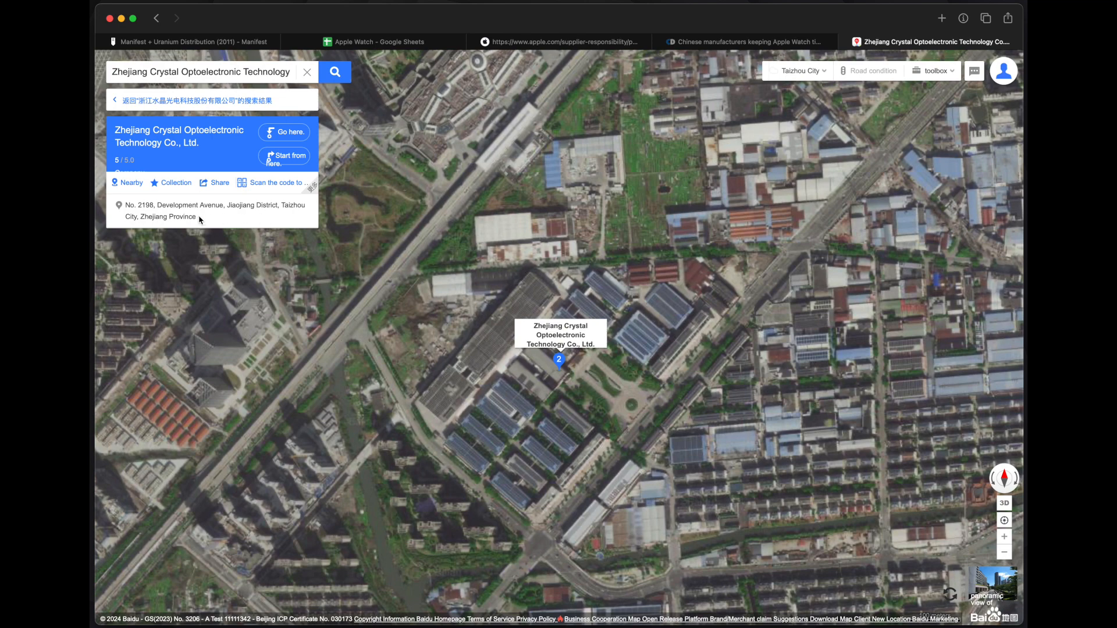
drag(199, 219, 124, 205)
key(super+c)
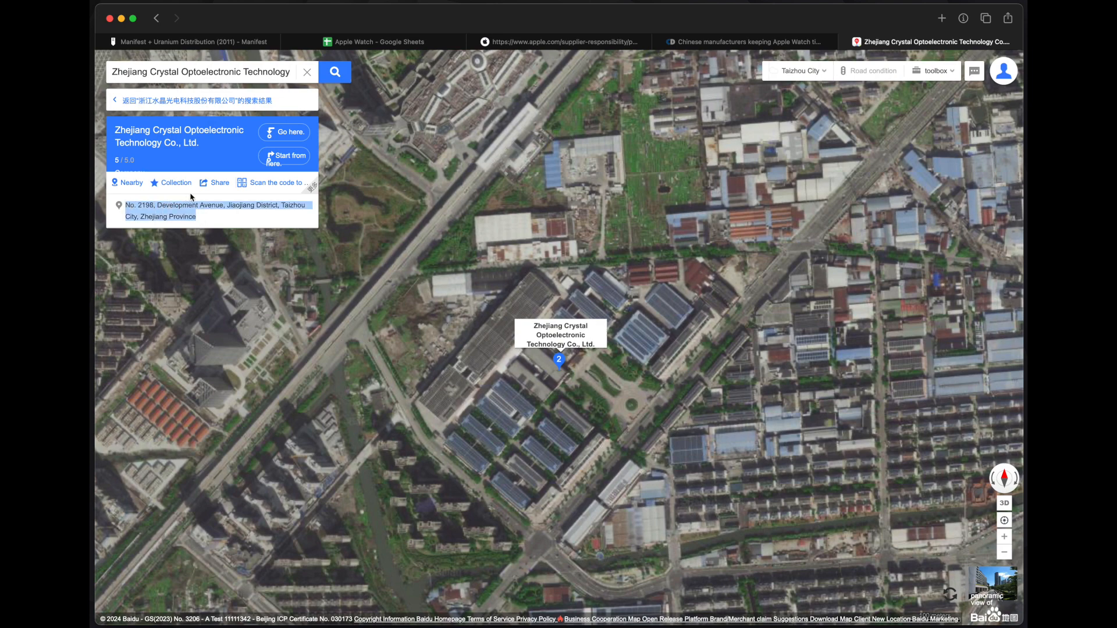
click(415, 43)
double_click(646, 164)
key(super+v)
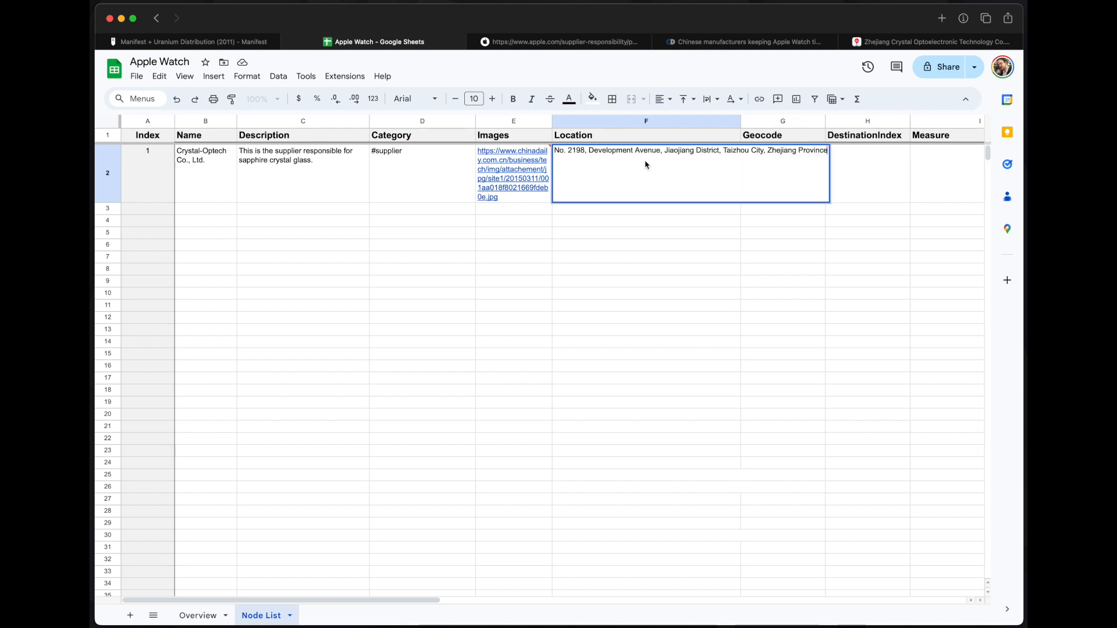
click(762, 213)
click(772, 153)
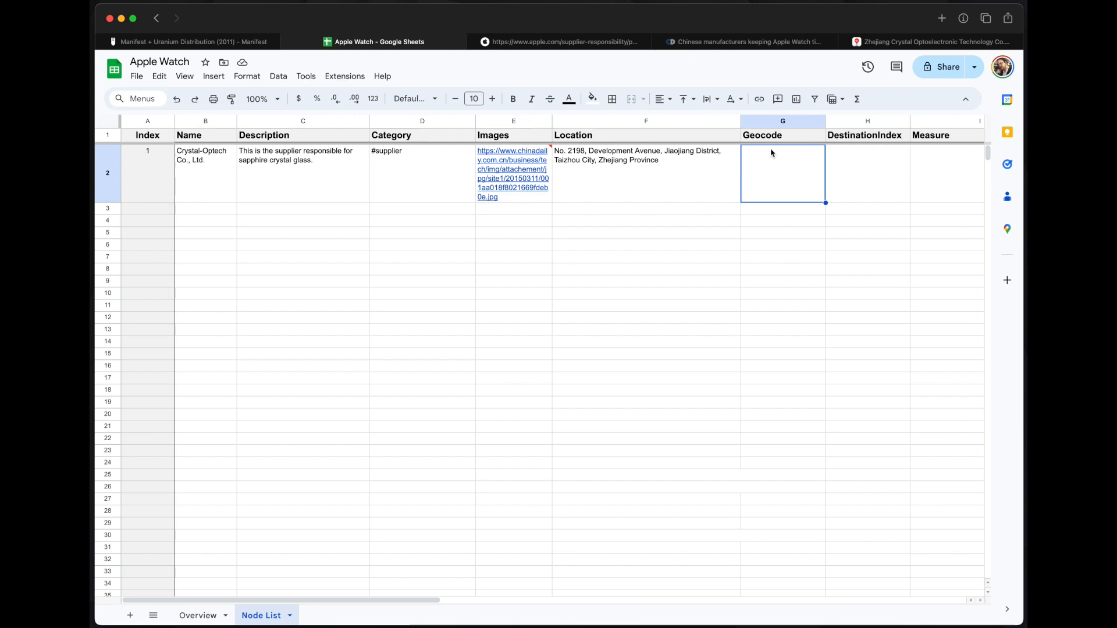
Step: Enter 28.637096,121.50173 as the Geocode of the Crystal-Optech node
double_click(771, 153)
text(28.637096,121.50173)
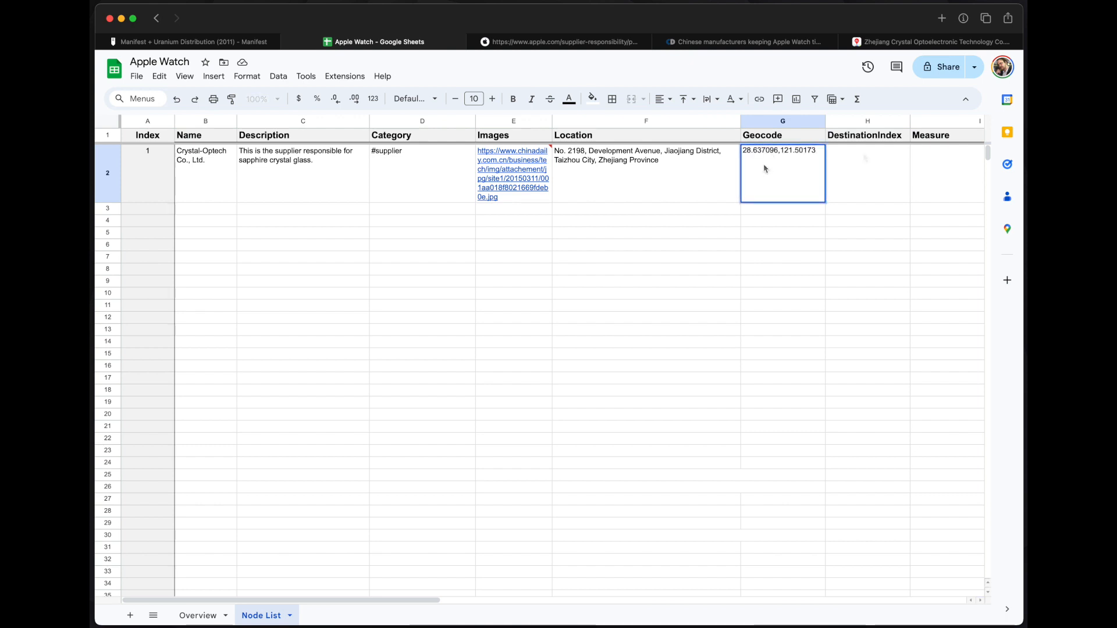
click(863, 157)
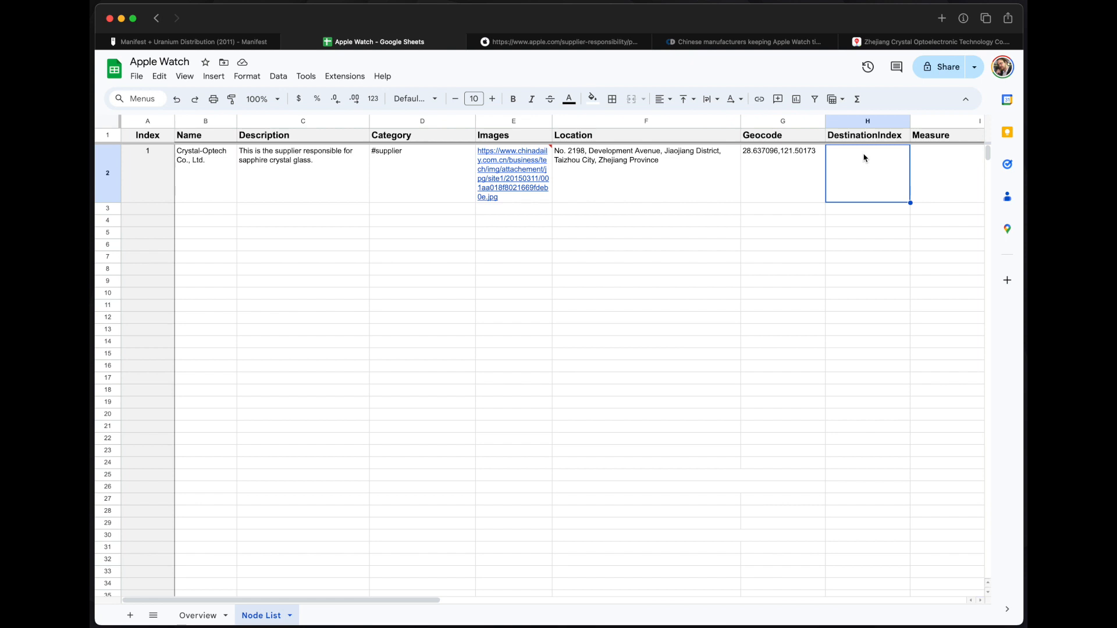
Step: Copy the web address of Apple's supplier list PDF into the Crystal-Optech node's Sources cell, leaving DestinationIndex and Measure empty
key(Right)
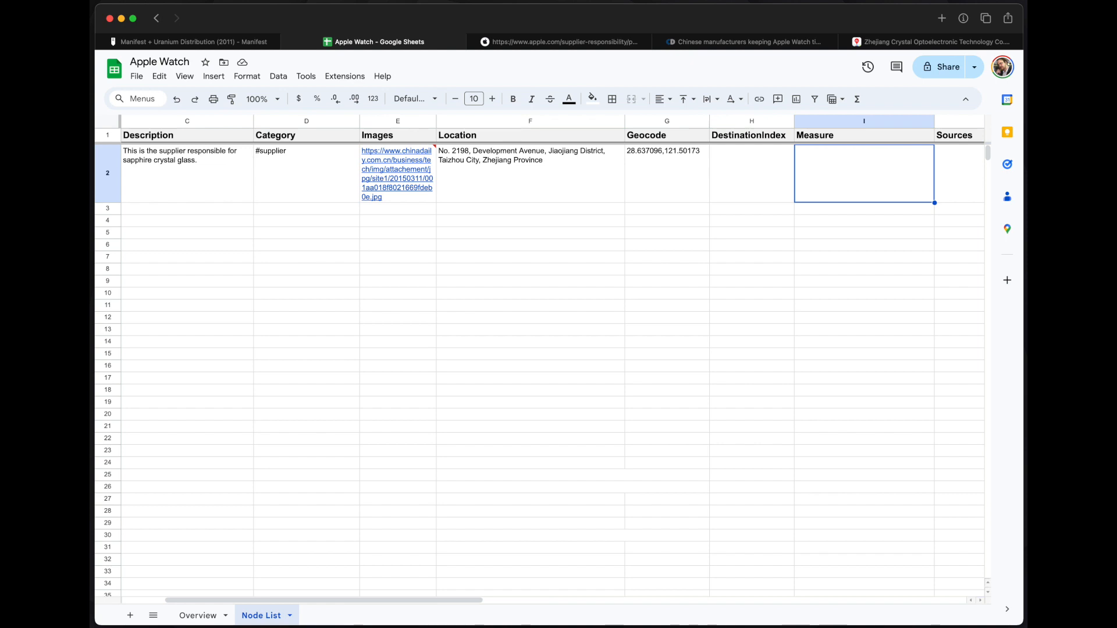
key(Right)
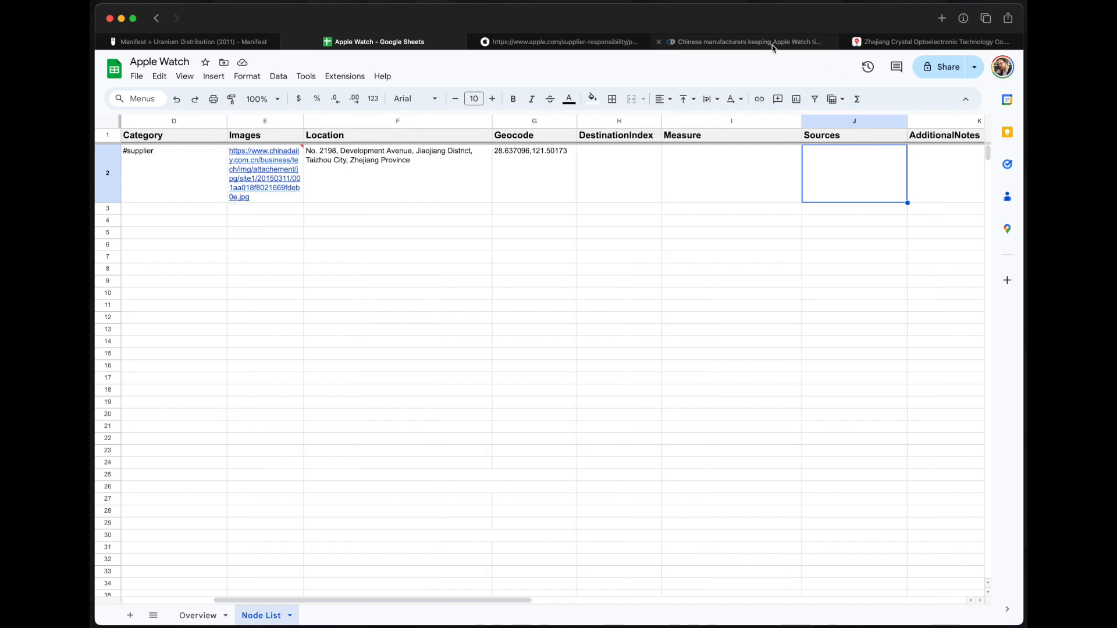
click(609, 45)
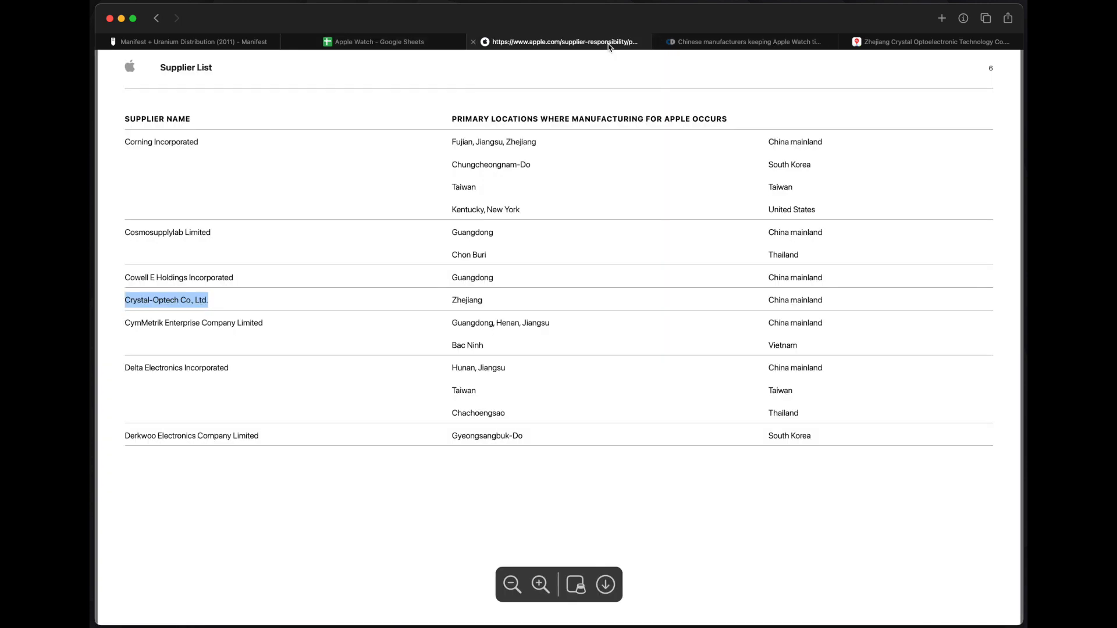
click(401, 42)
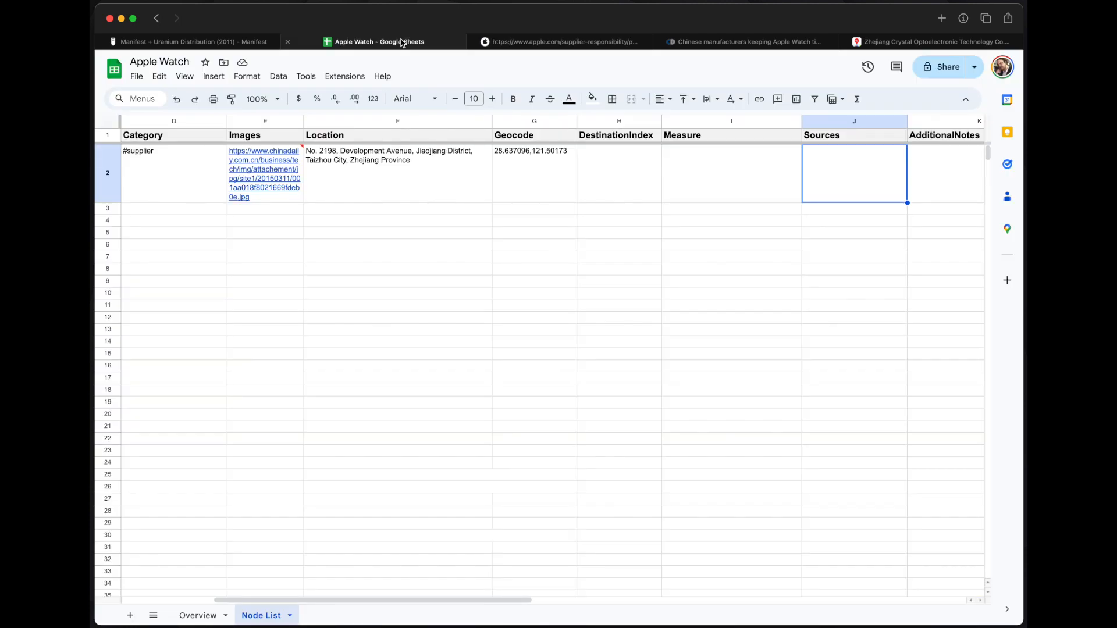
text(https://www.apple.com/supplier-responsibility/pdf/Apple-Supplier-List.pdf)
click(726, 190)
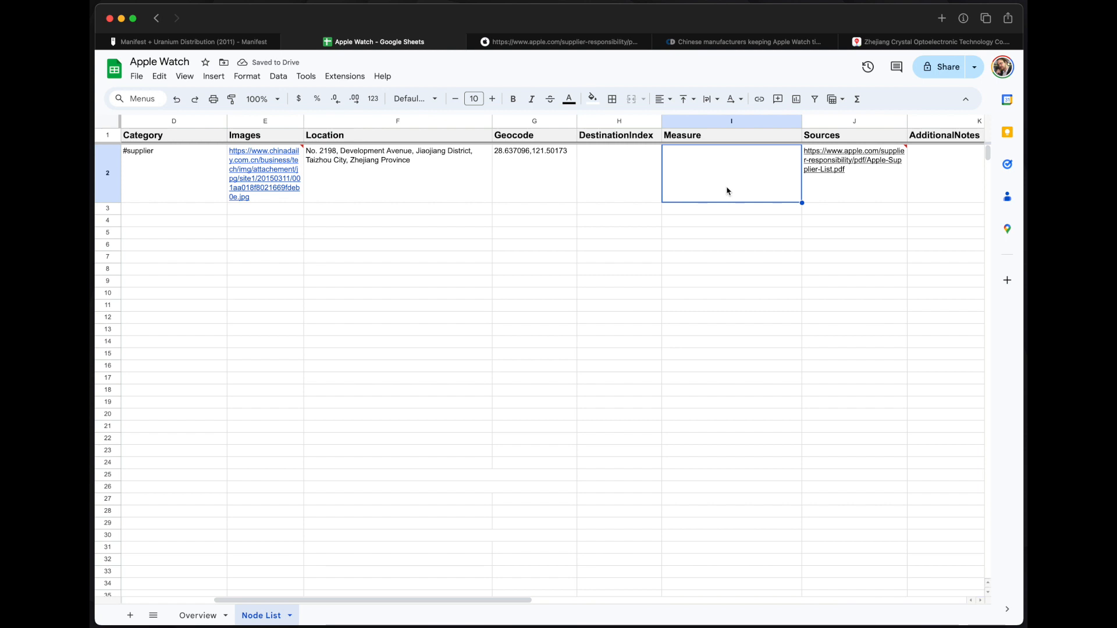
Step: Look back over the Crystal-Optech node's row from the Measure cell to the Index cell
key(Left)
key(Left)
key(Left)
key(Left)
key(Left)
key(Left)
key(Left)
key(Left)
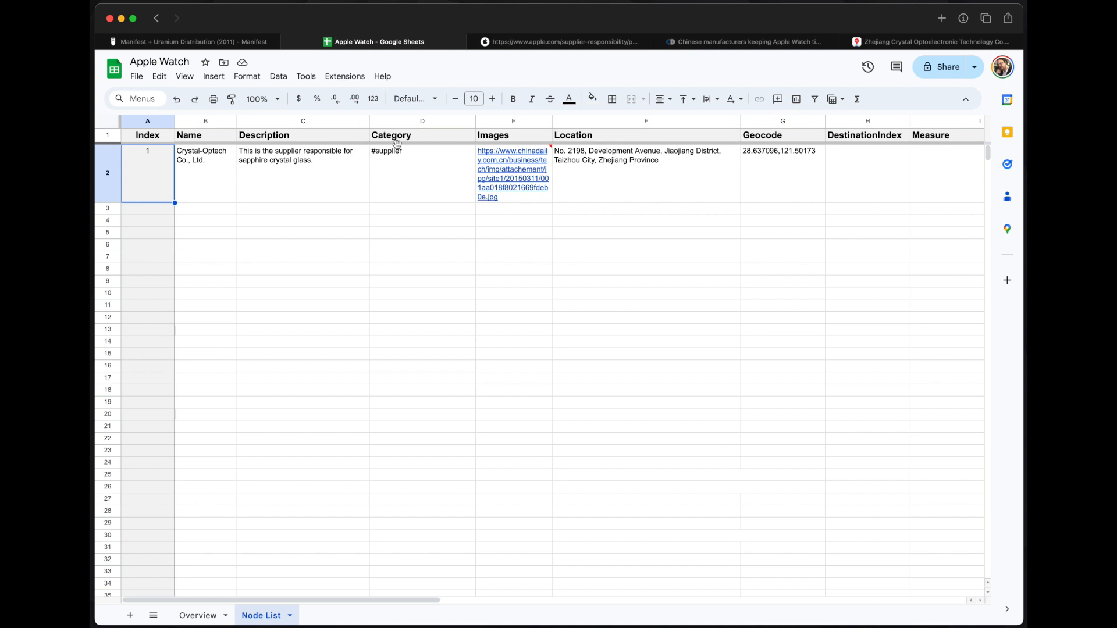
Step: Share the Apple Watch spreadsheet so that anyone with the link has general access as a viewer
click(137, 82)
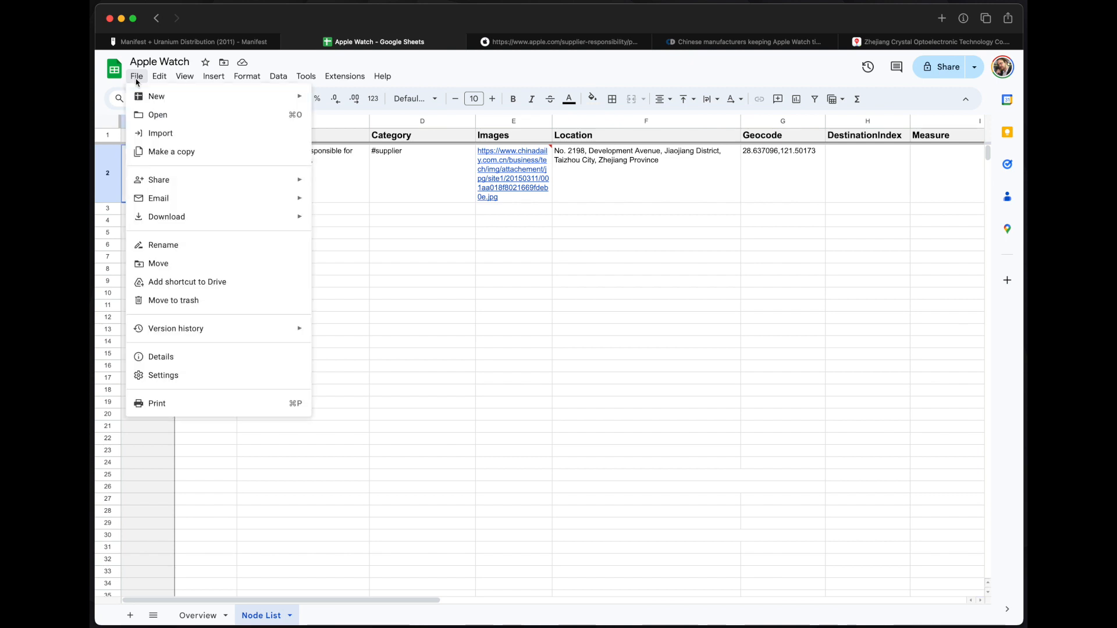
mouse_move(140, 183)
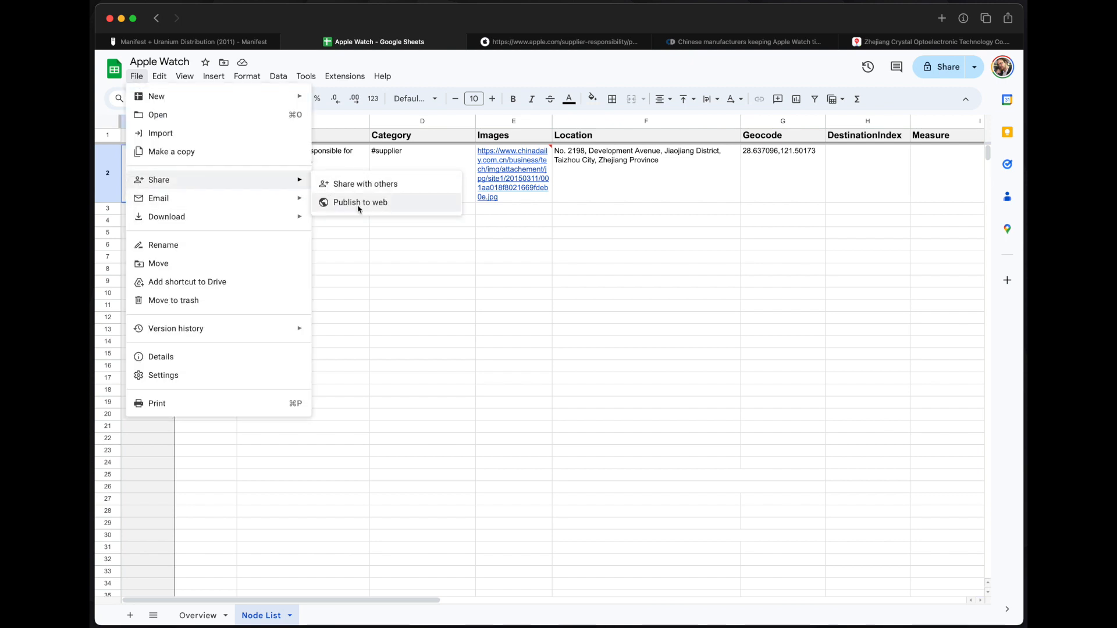
click(365, 185)
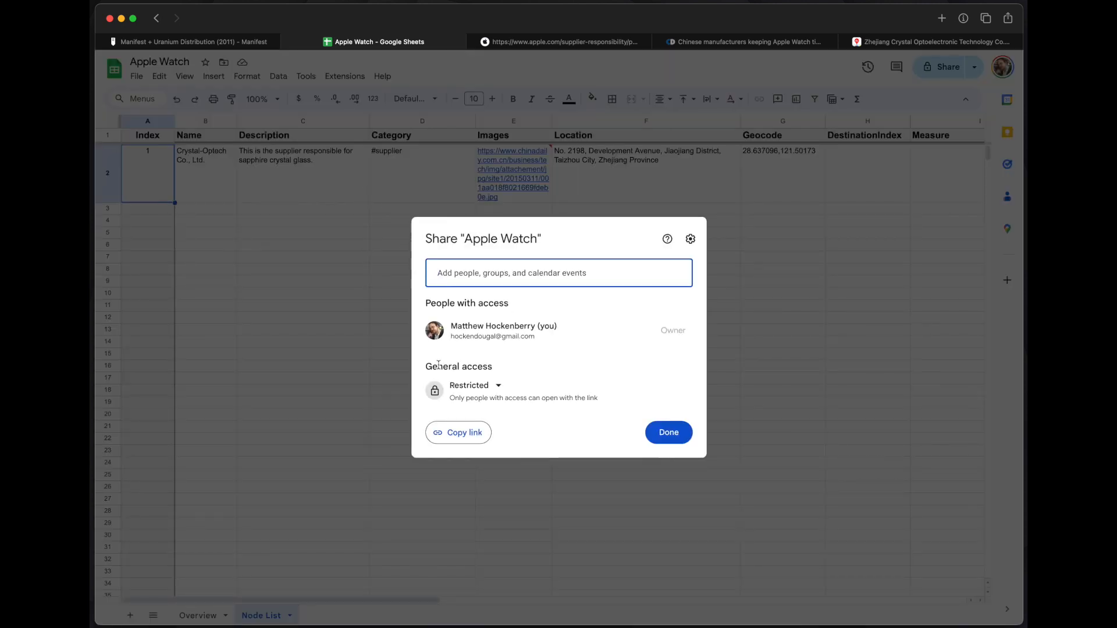
click(474, 387)
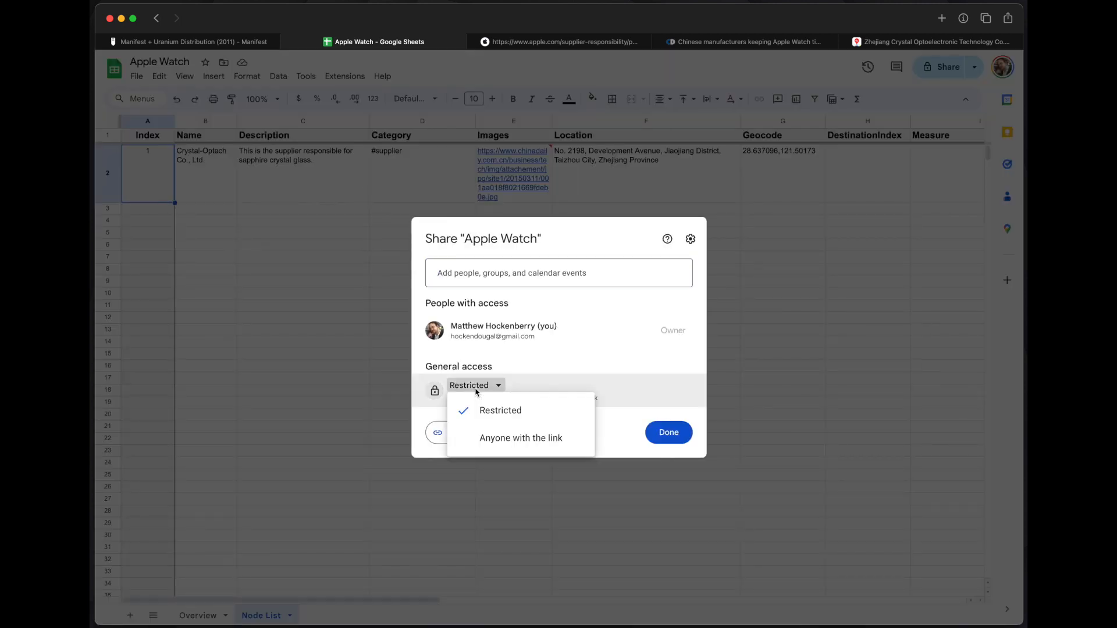
click(512, 443)
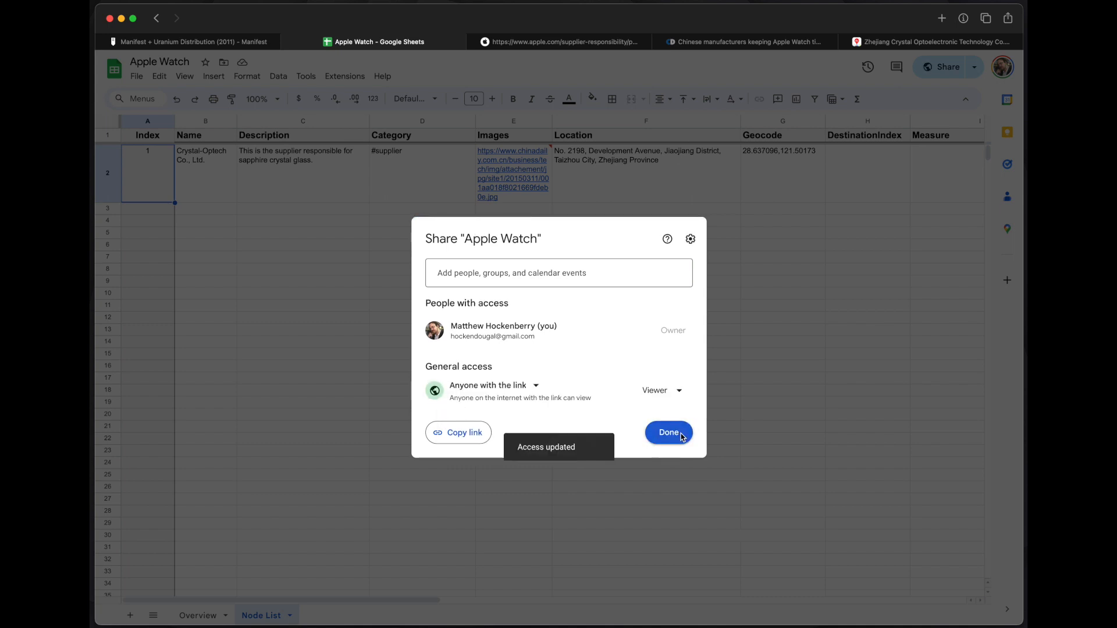
click(680, 434)
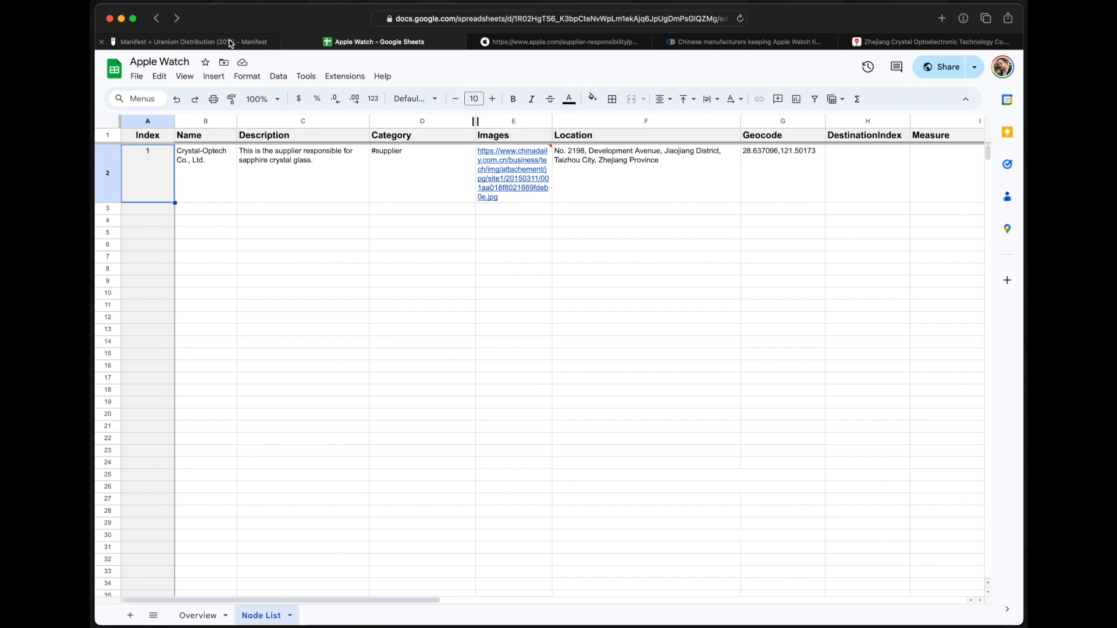
Step: Switch to the Manifest site, choose a custom URL as the data source, and remove the loaded Manifest and Uranium Distribution (2011) documents
click(231, 43)
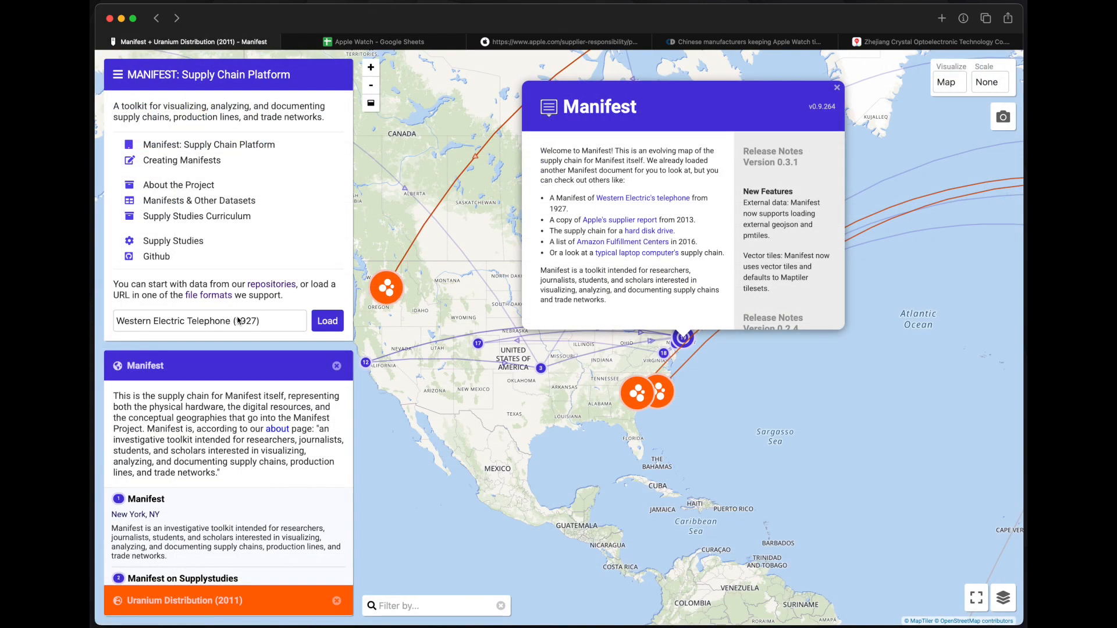
click(238, 320)
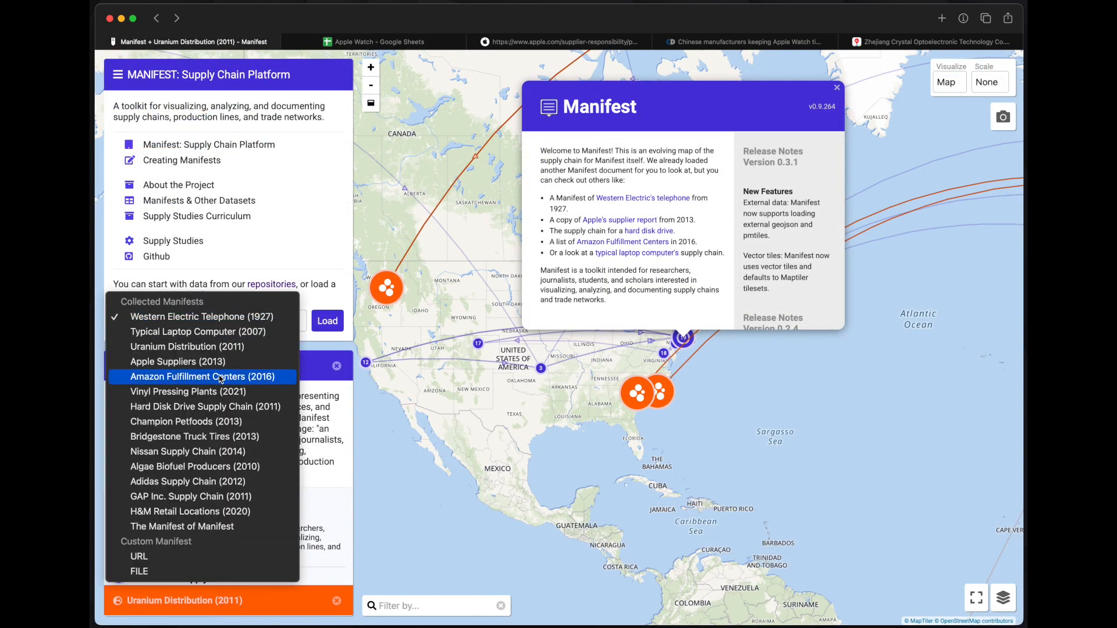
click(157, 557)
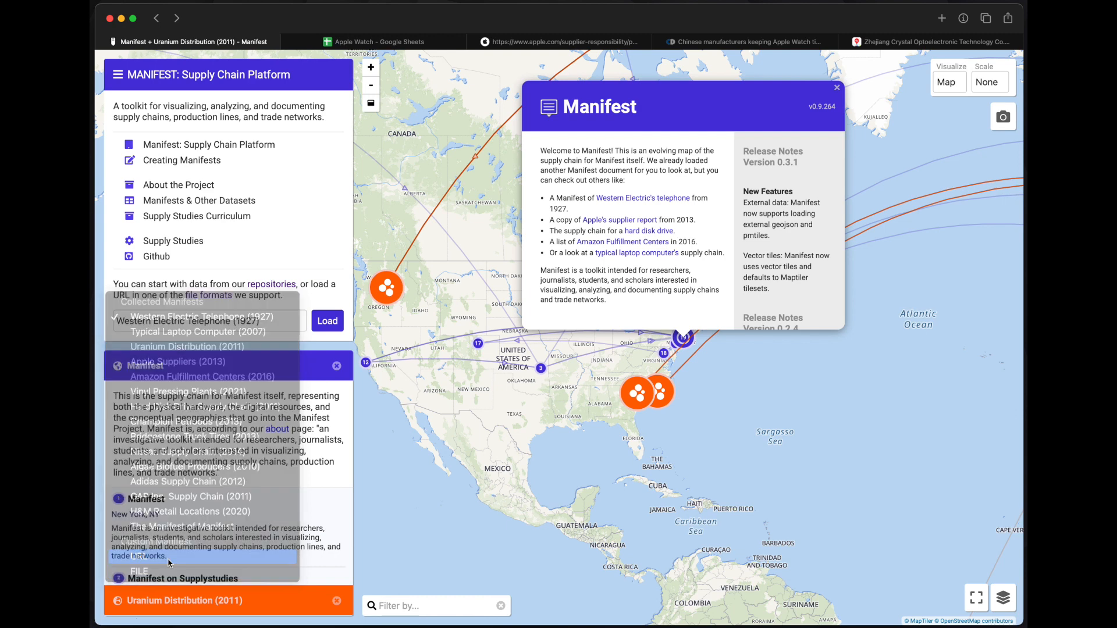
click(336, 368)
click(337, 367)
Step: Load the Apple Watch spreadsheet into Manifest from its pasted web address
click(259, 324)
key(super+v)
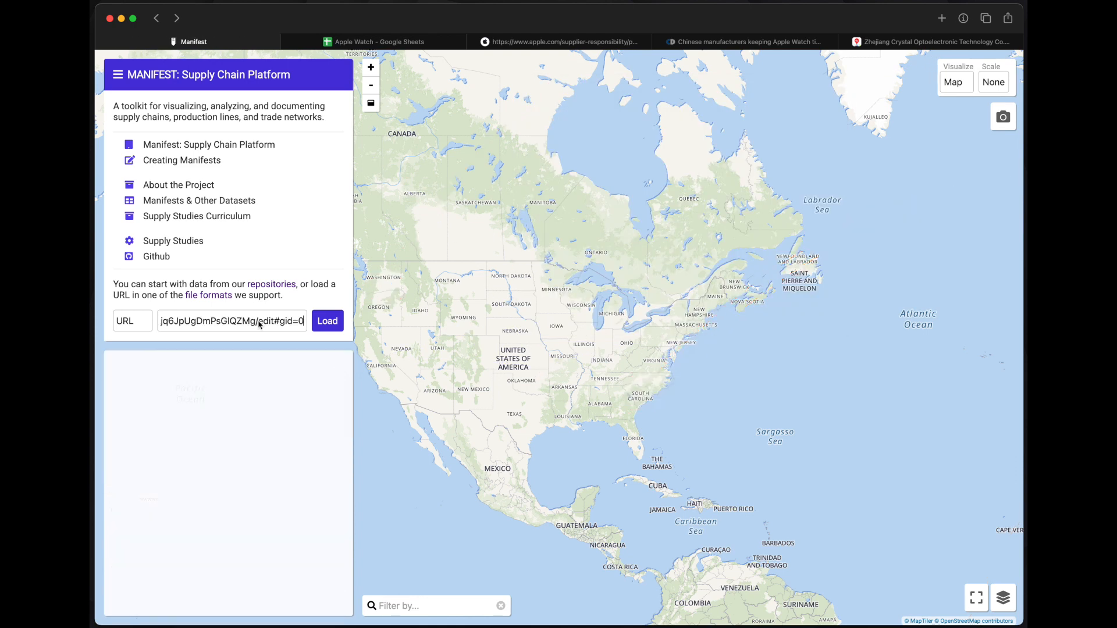
click(327, 322)
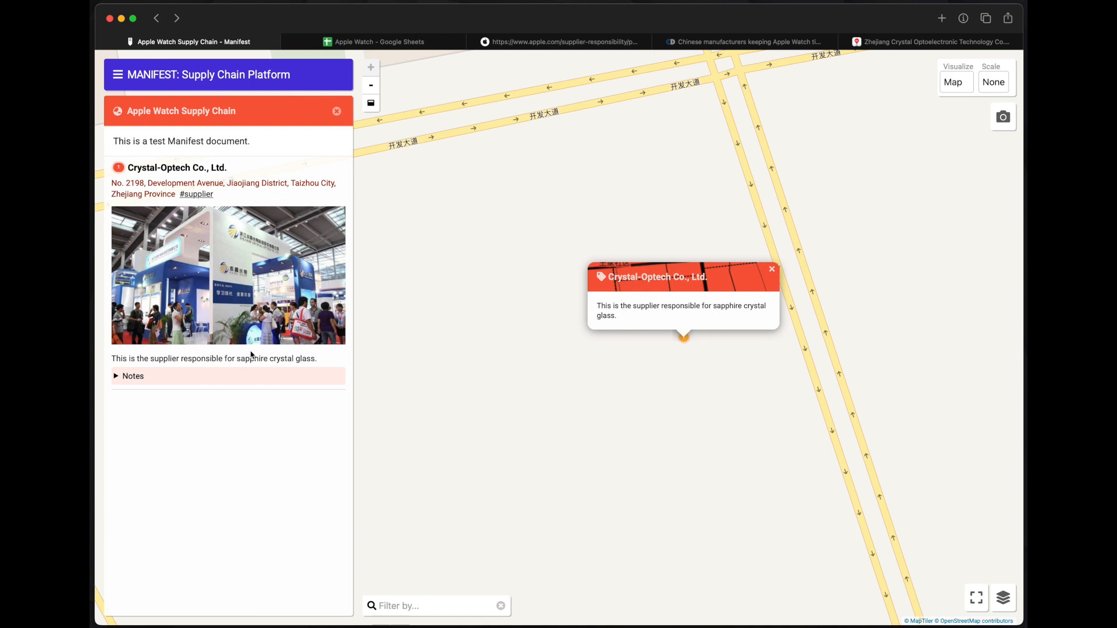
Step: Expand the Crystal-Optech node's notes to check its source, and view the node's location within the wider region on the map
click(134, 377)
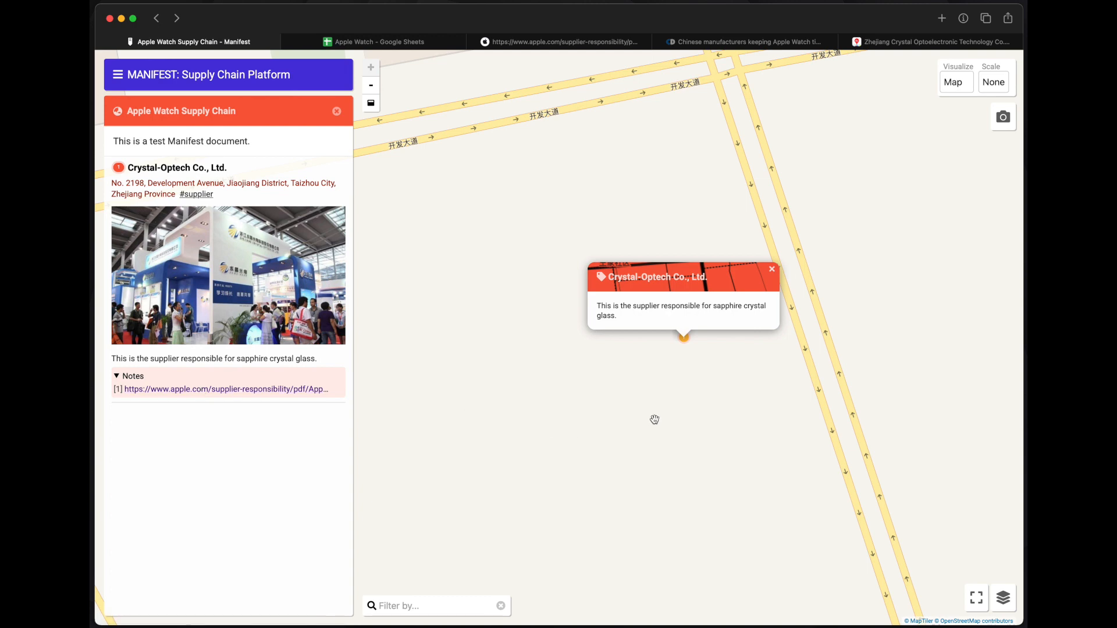
scroll(656, 424, down, 3)
scroll(657, 424, down, 2)
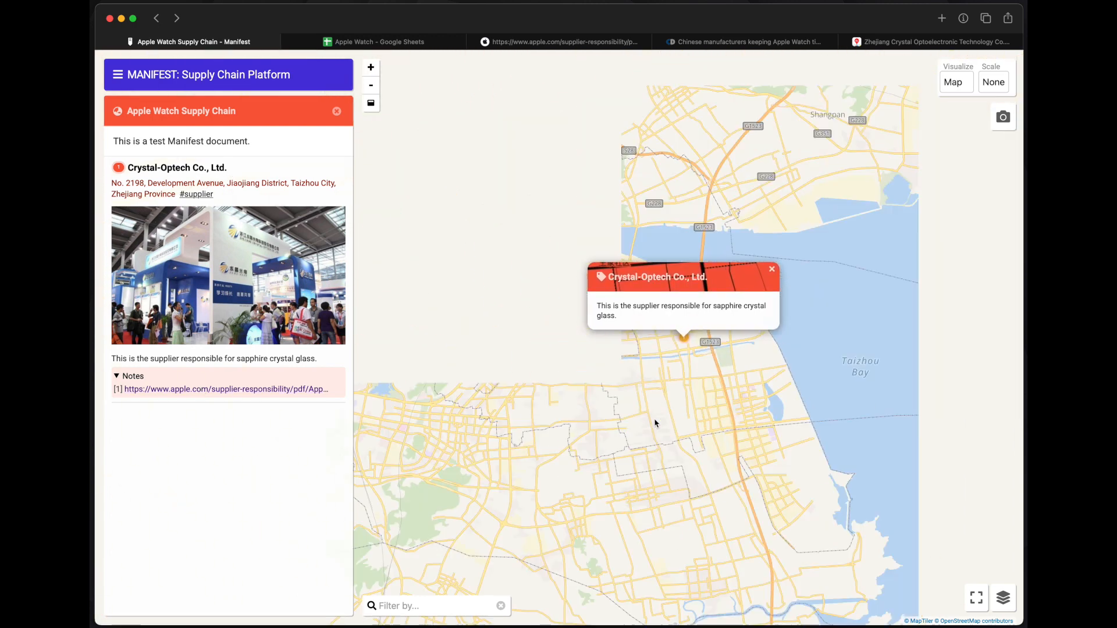
scroll(636, 394, down, 3)
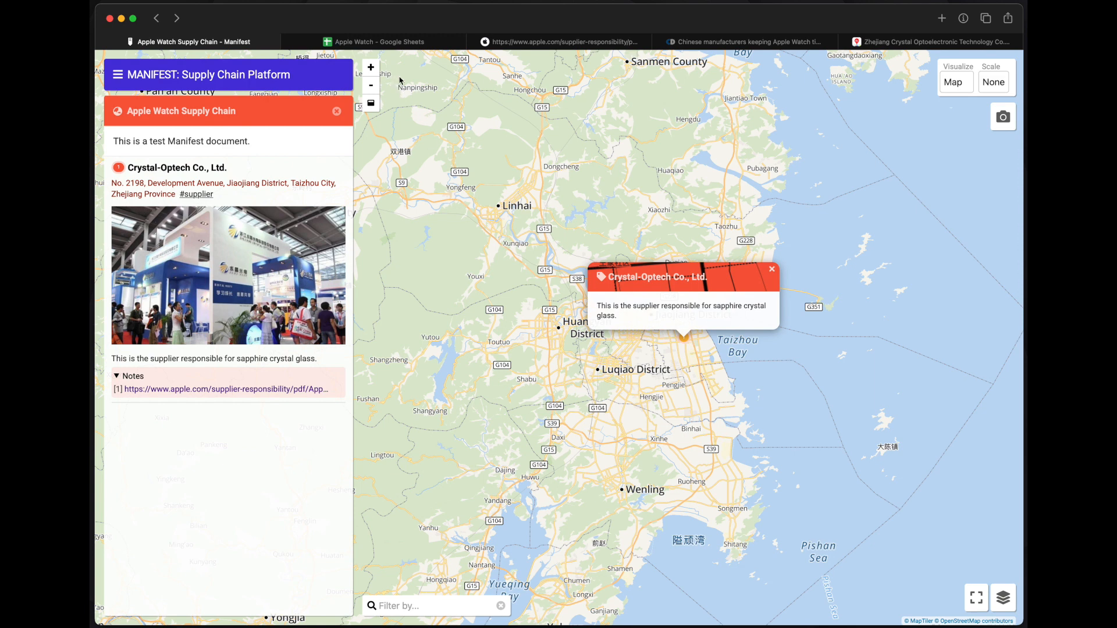
Step: Review the spreadsheet's sharing options, and return to Manifest to show its form for loading data from a URL
click(401, 46)
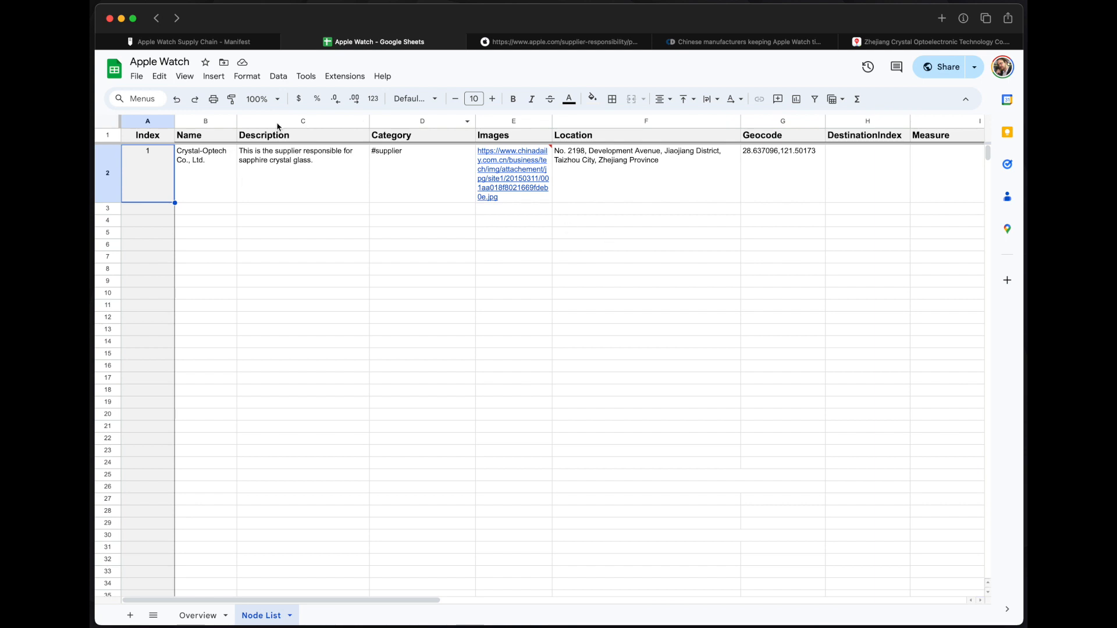
click(137, 76)
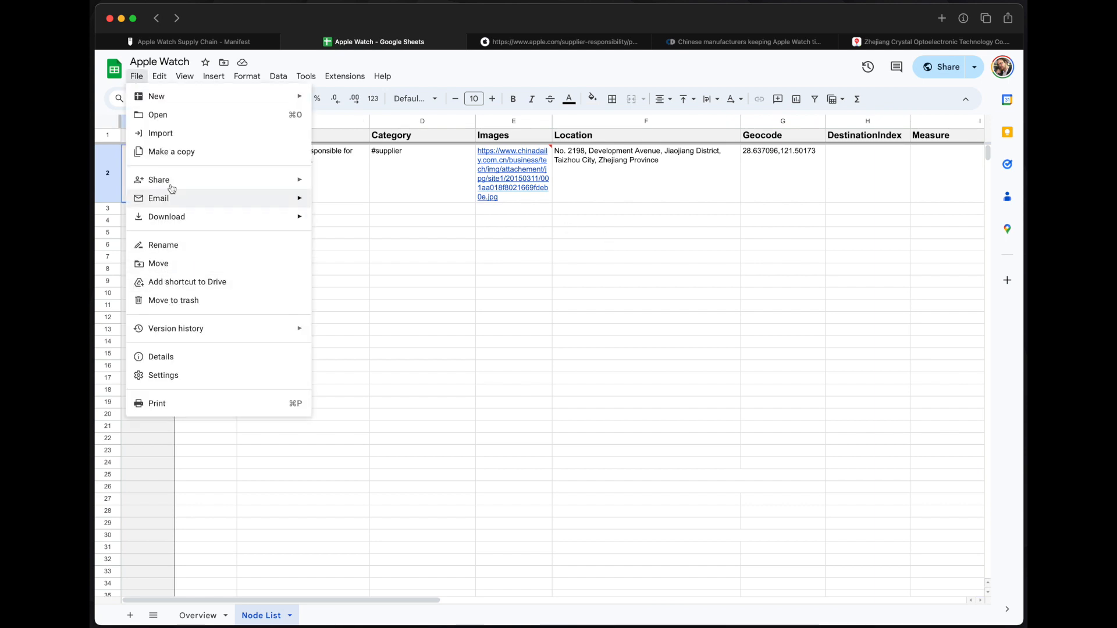
mouse_move(175, 180)
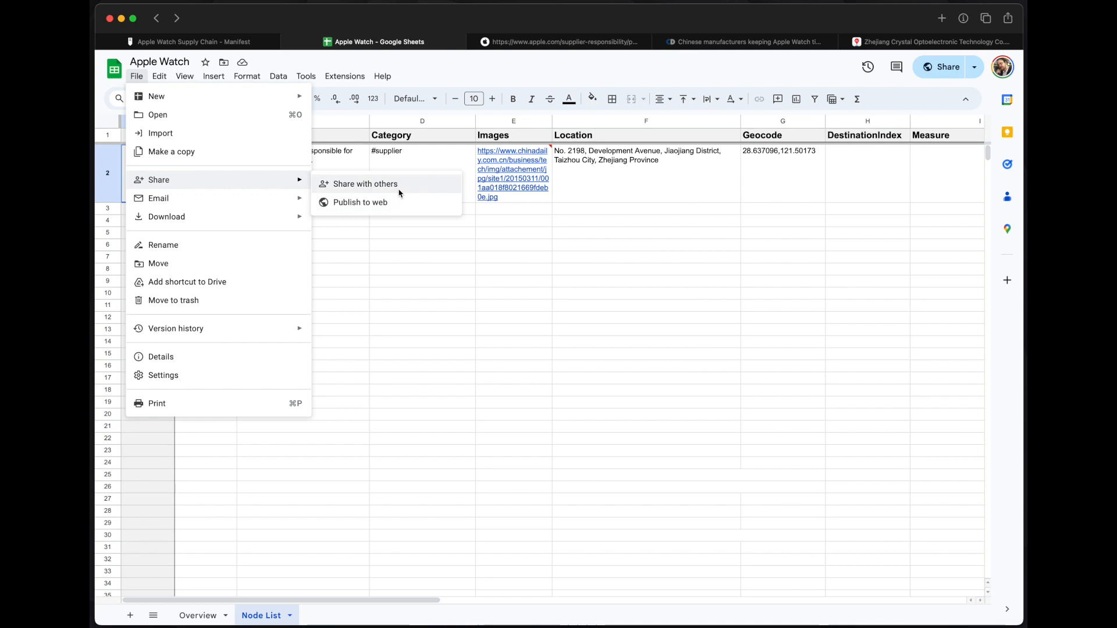
click(192, 42)
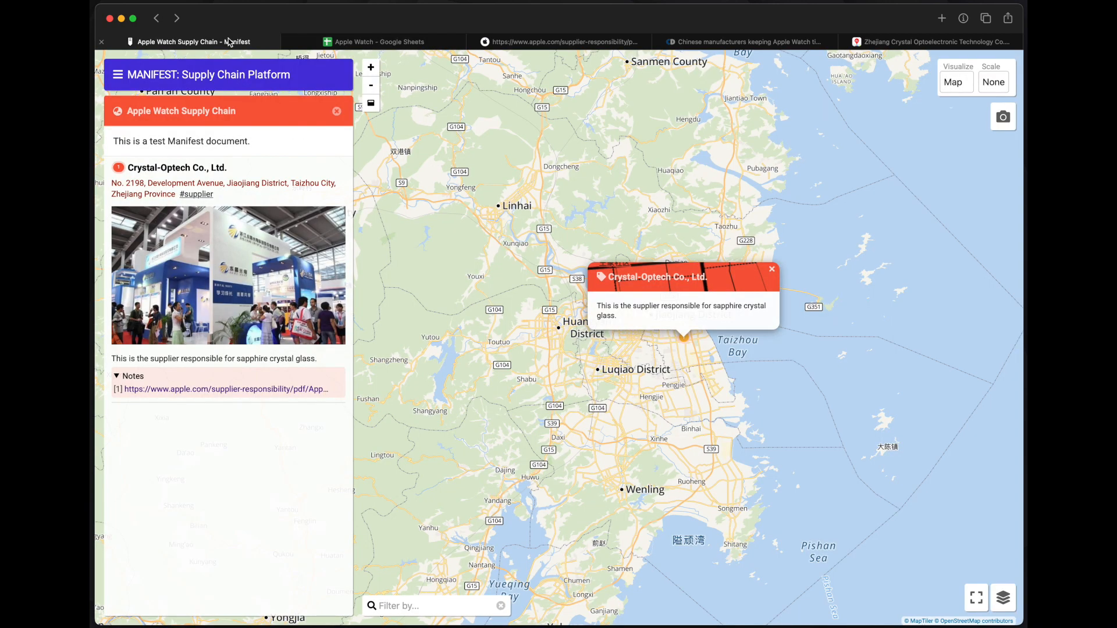
click(212, 87)
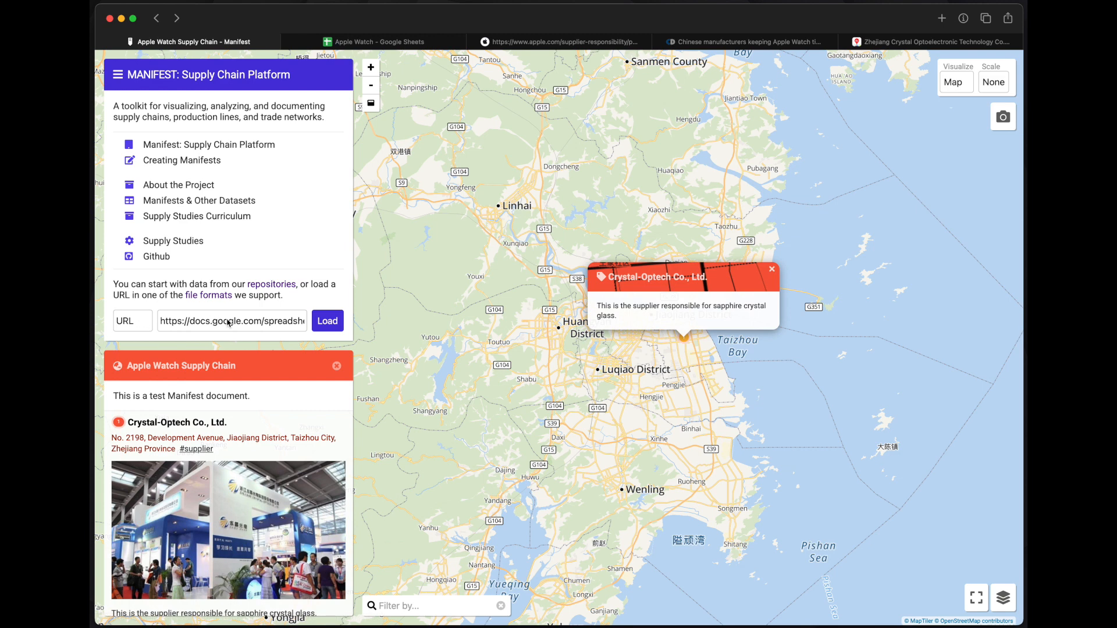